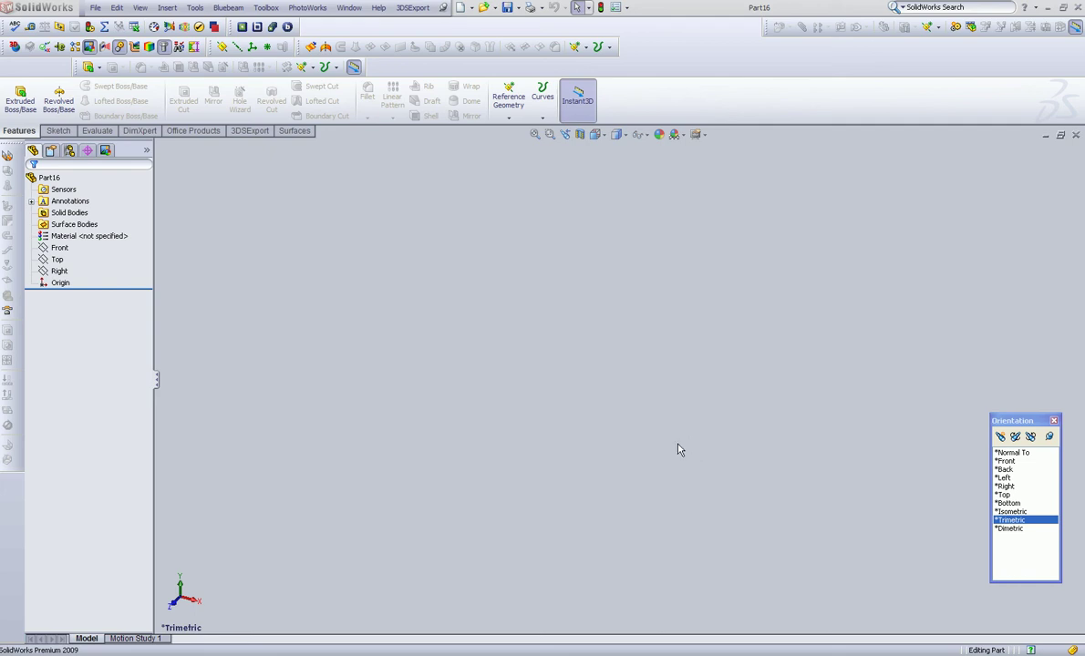
Step: Start Sketch1 on the Front plane from its context toolbar
{"action": "left_click", "coordinate": [62, 250]}
{"action": "left_click", "coordinate": [73, 222]}
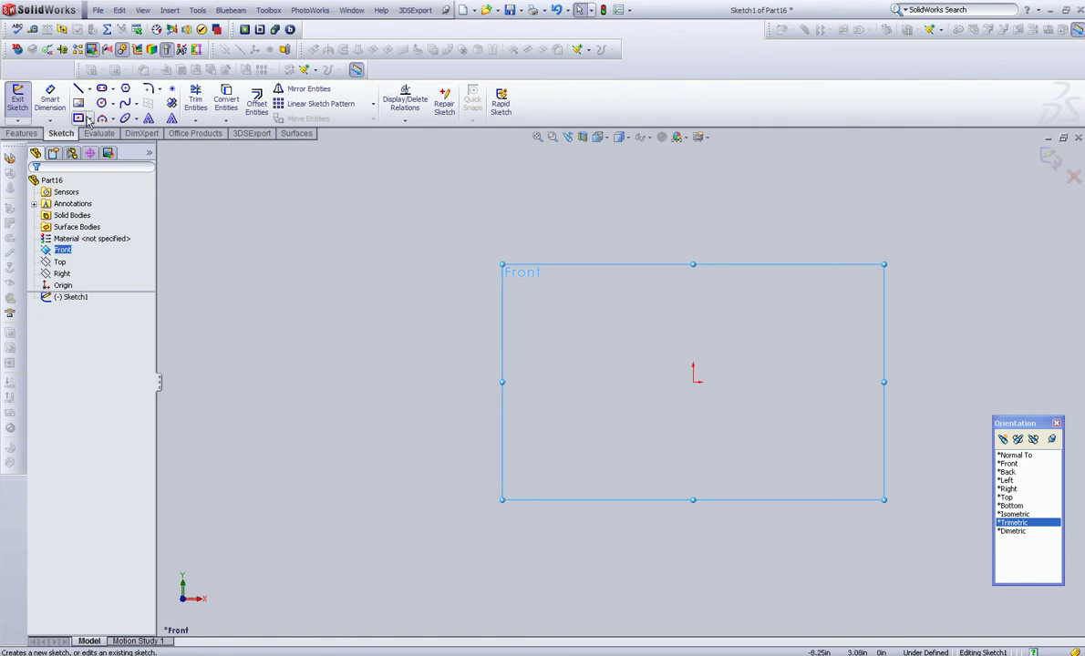
Step: Draw a closed kidney-shaped spline through six points around the origin and accept it
{"action": "left_click", "coordinate": [125, 103]}
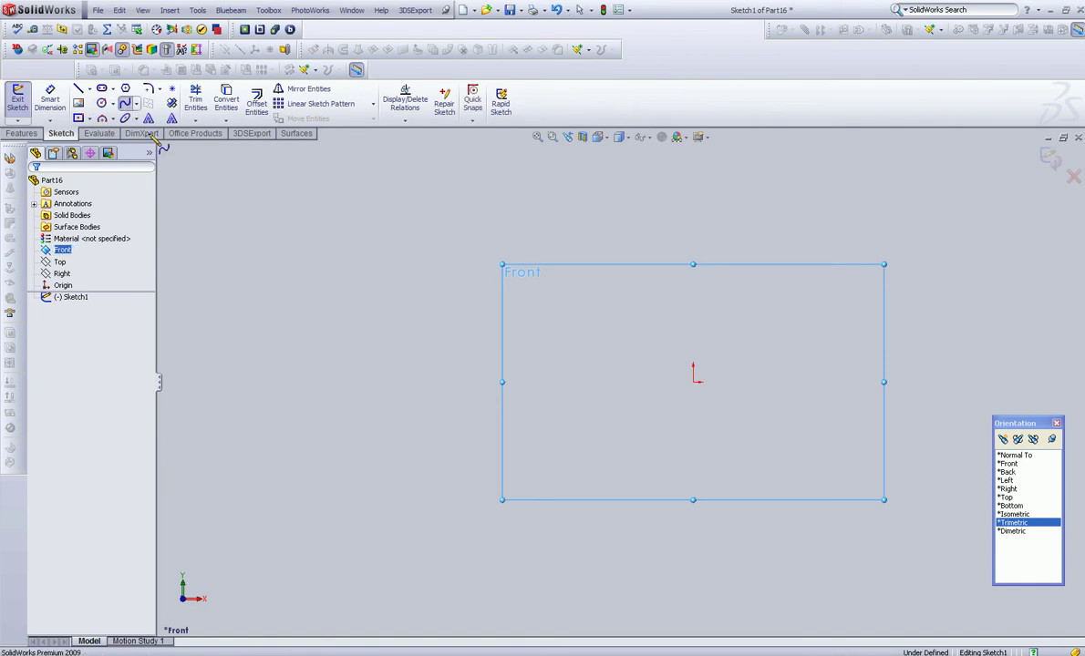
{"action": "left_click", "coordinate": [531, 380]}
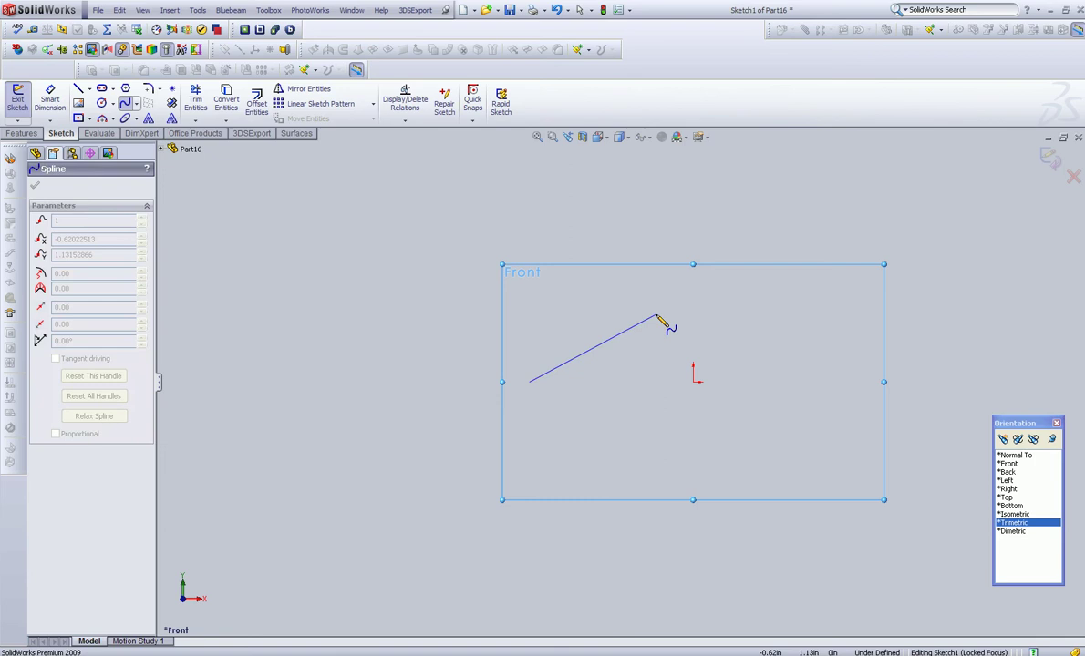
{"action": "left_click", "coordinate": [655, 312]}
{"action": "left_click", "coordinate": [834, 434]}
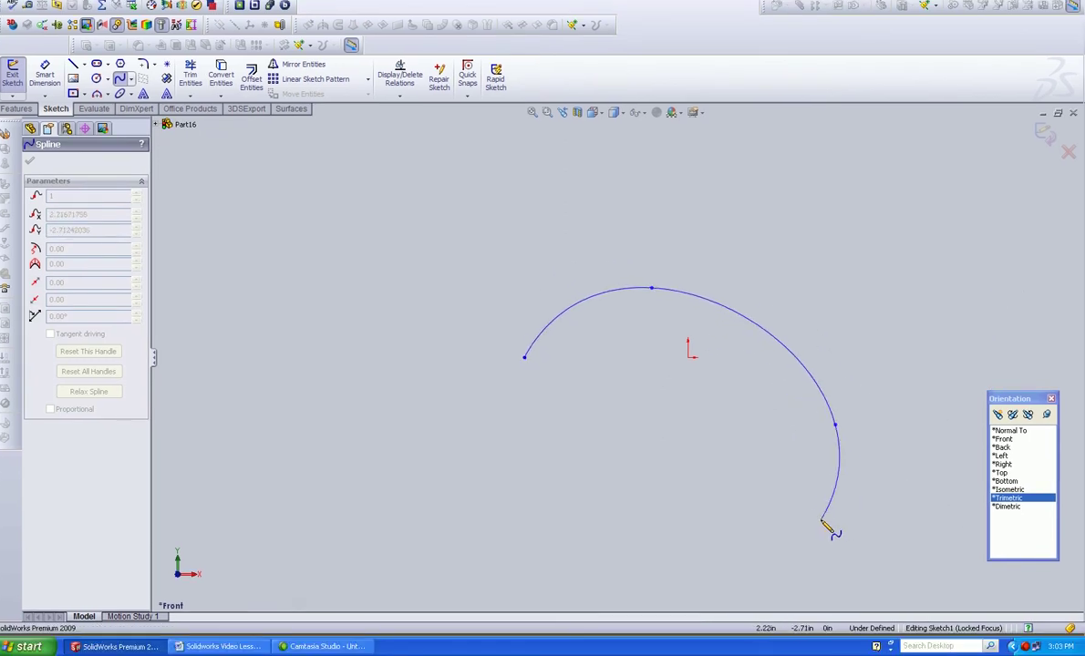
{"action": "left_click", "coordinate": [724, 538]}
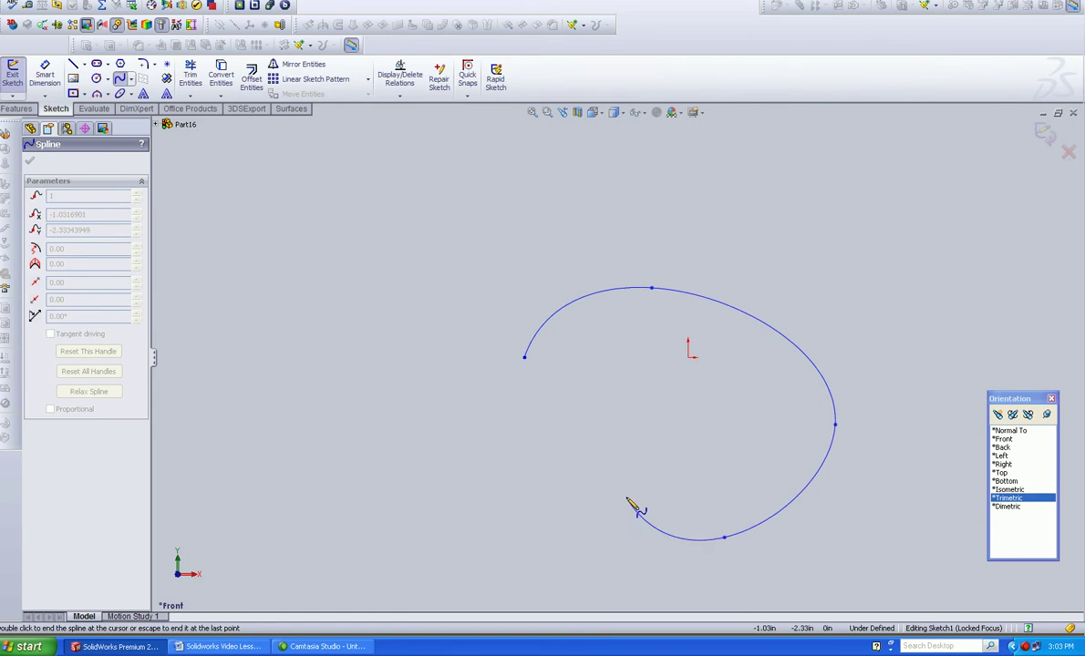
{"action": "left_click", "coordinate": [503, 498]}
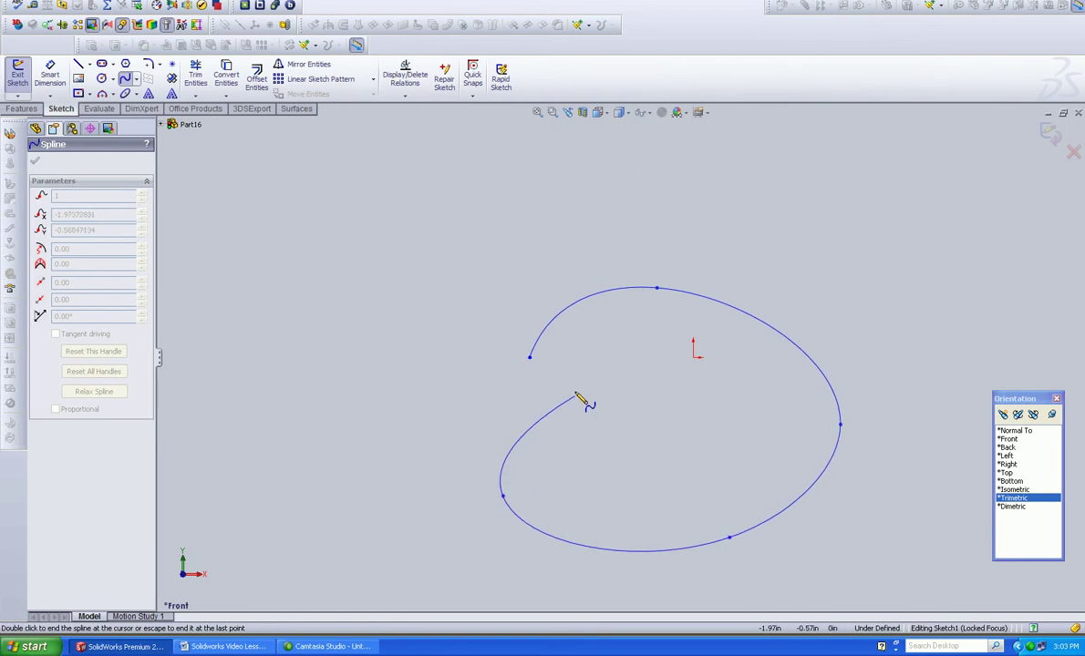
{"action": "left_click", "coordinate": [529, 356]}
{"action": "right_click", "coordinate": [531, 360]}
{"action": "left_click", "coordinate": [560, 368]}
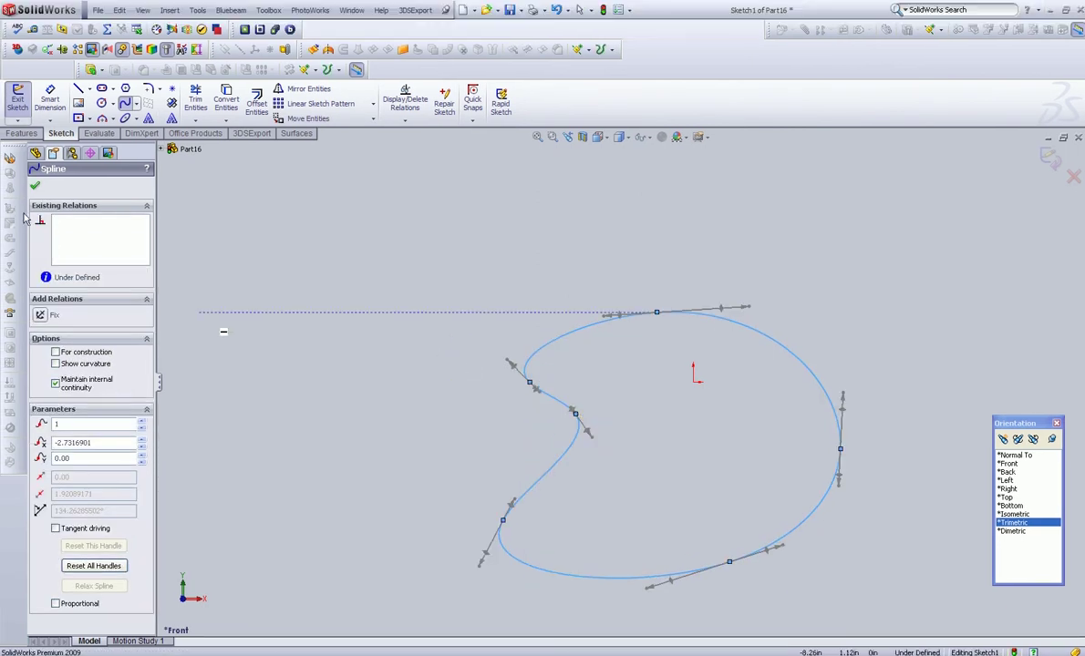
{"action": "left_click", "coordinate": [35, 189]}
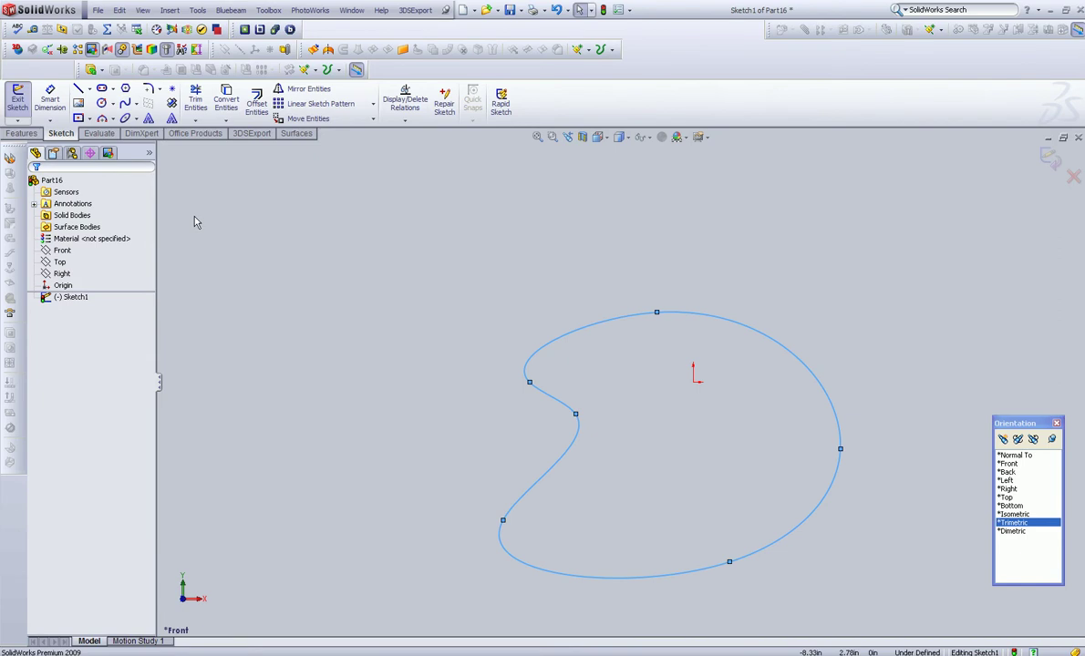
Step: Extrude the spline profile about 2.93in deep as Extrude1, then orbit and zoom out
{"action": "left_click", "coordinate": [27, 133]}
{"action": "left_click", "coordinate": [22, 100]}
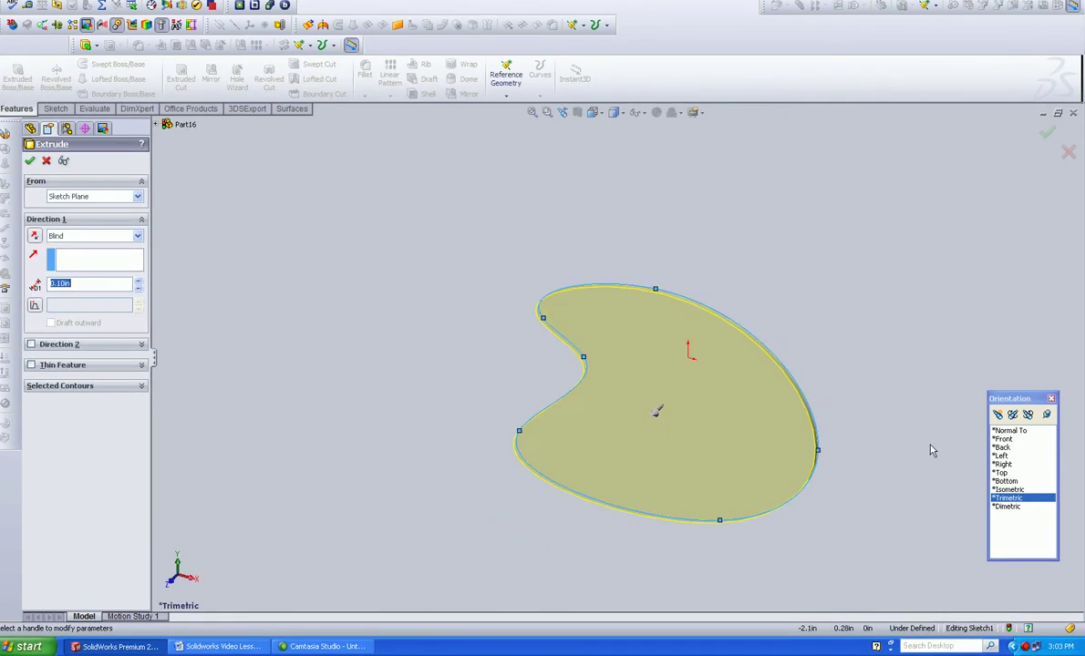
{"action": "left_click_drag", "start_coordinate": [664, 425], "coordinate": [511, 450]}
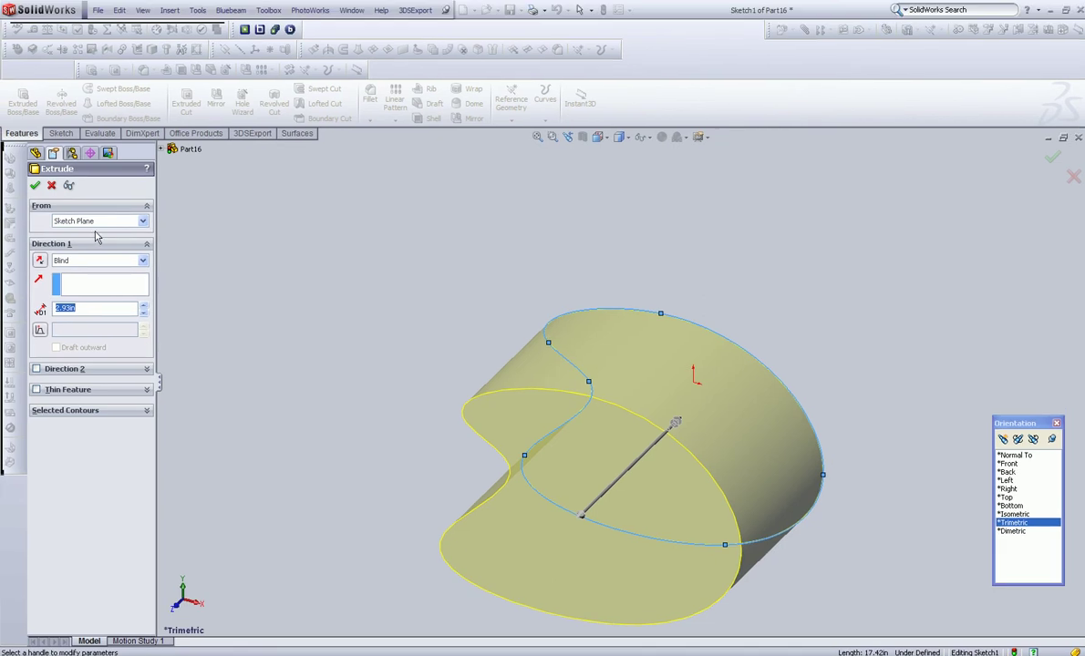
{"action": "left_click", "coordinate": [34, 185]}
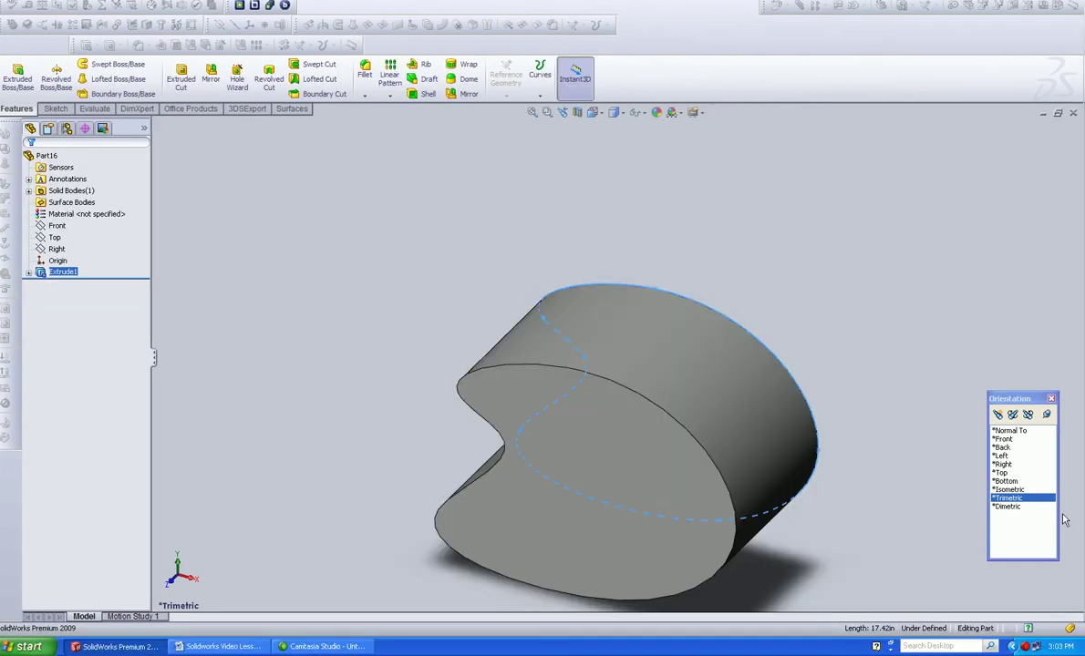
{"action": "middle_click_drag", "start_coordinate": [949, 420], "coordinate": [828, 445]}
{"action": "key", "text": "z"}
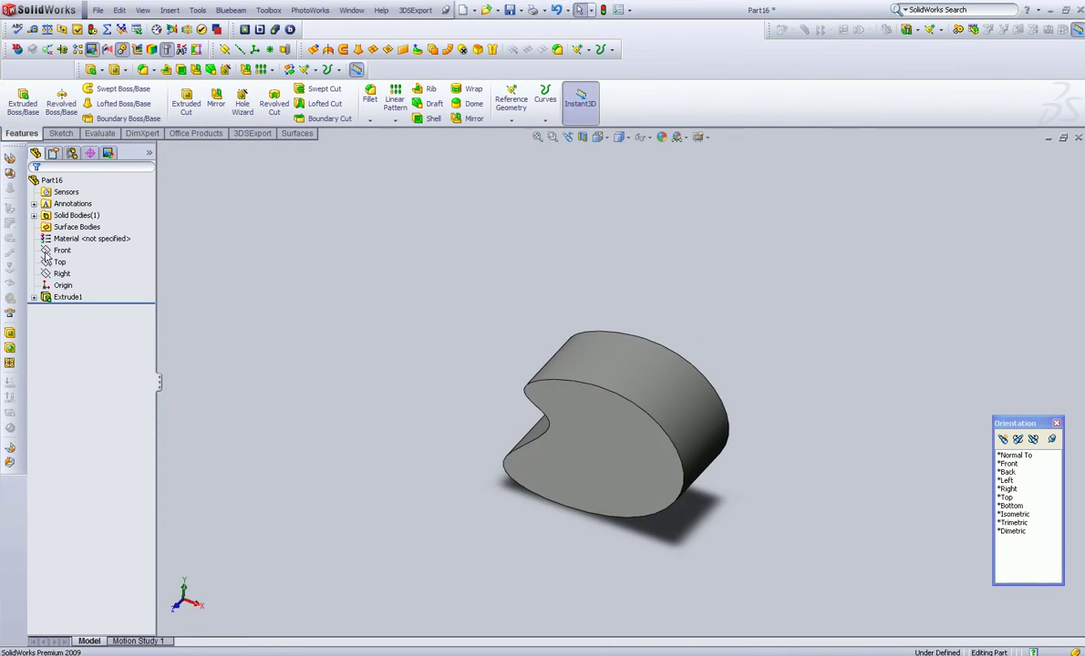
Step: Preview the Front, Top and Right planes, ending with the Right plane selected
{"action": "left_click", "coordinate": [52, 227]}
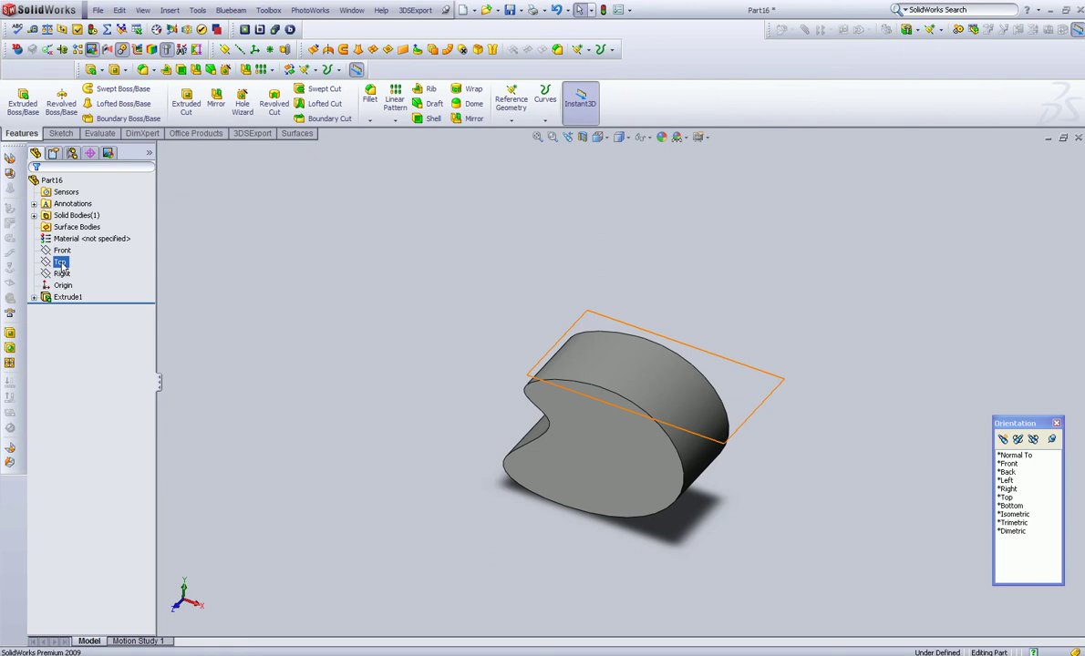
{"action": "key", "text": "Up"}
{"action": "left_click", "coordinate": [60, 263]}
{"action": "left_click", "coordinate": [62, 274]}
{"action": "left_click", "coordinate": [62, 274]}
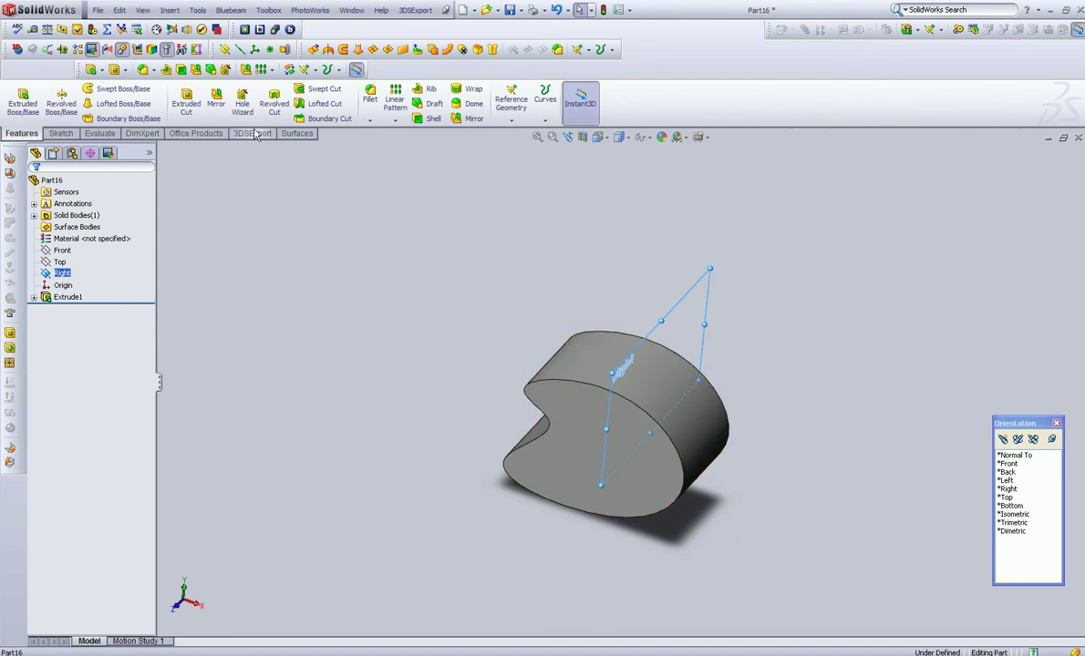
Step: Start a reference plane offset 1.00in from Right, with direction reversed into the solid
{"action": "left_click", "coordinate": [296, 133]}
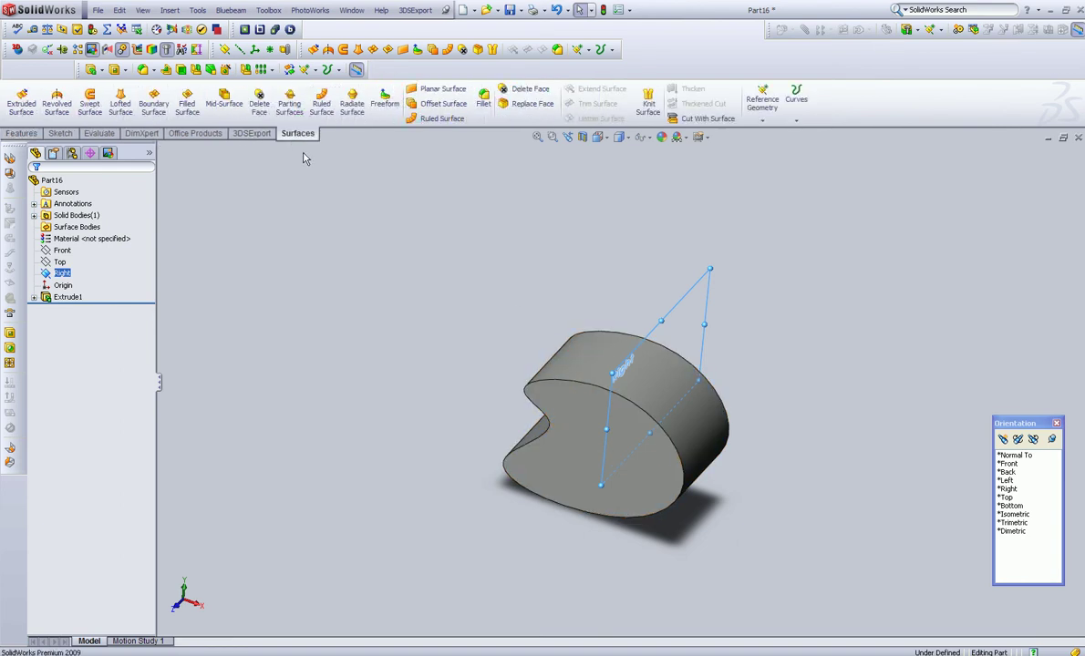
{"action": "left_click", "coordinate": [756, 119]}
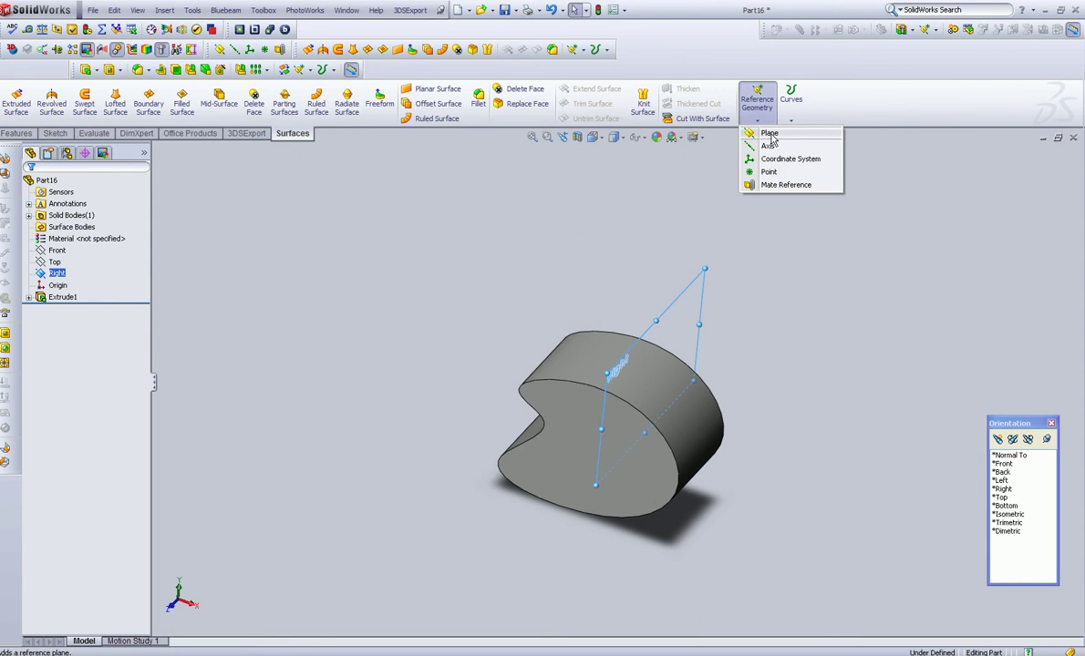
{"action": "left_click", "coordinate": [770, 134]}
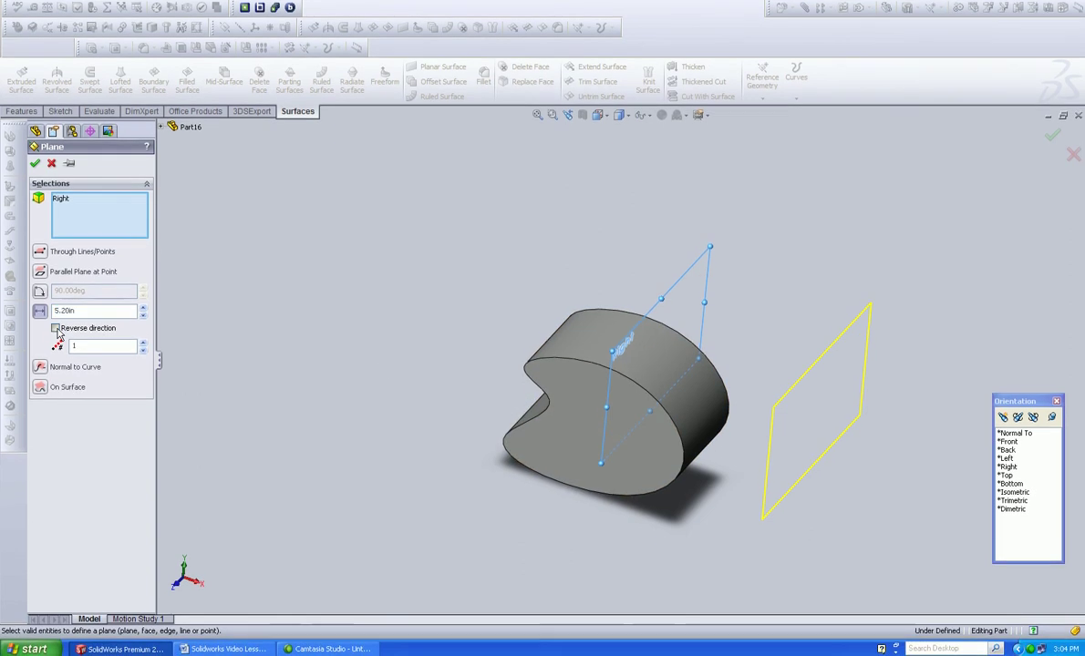
{"action": "left_click", "coordinate": [56, 344]}
{"action": "double_click", "coordinate": [87, 311]}
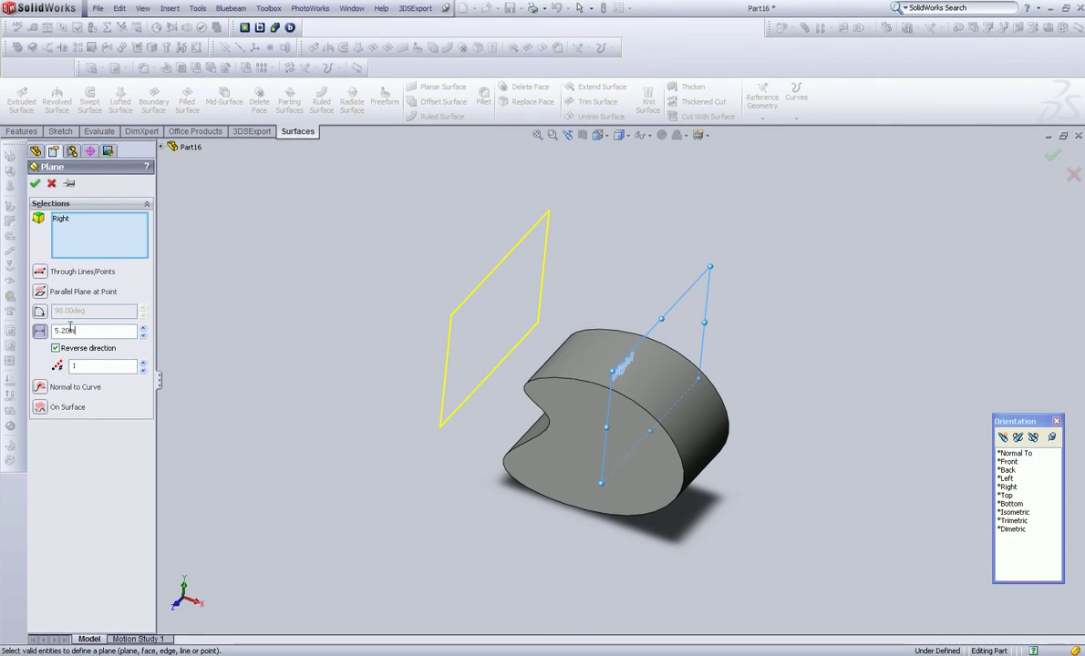
{"action": "type", "text": "1"}
{"action": "key", "text": "Return"}
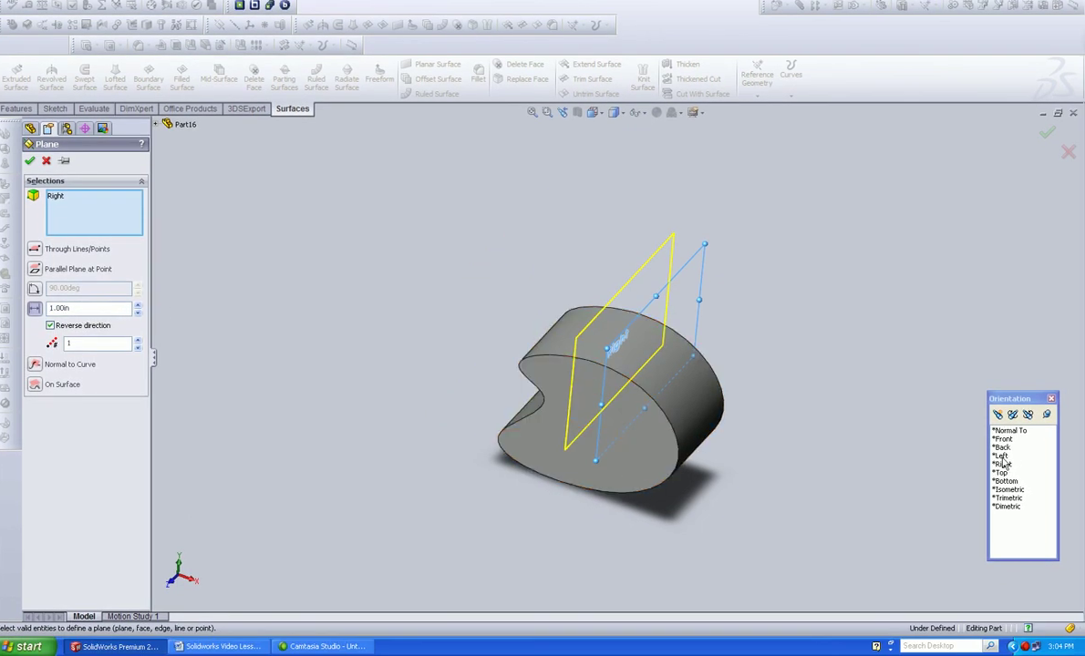
Step: From a top view, reduce the plane offset to 0.60in and accept Plane1
{"action": "left_click", "coordinate": [1002, 472]}
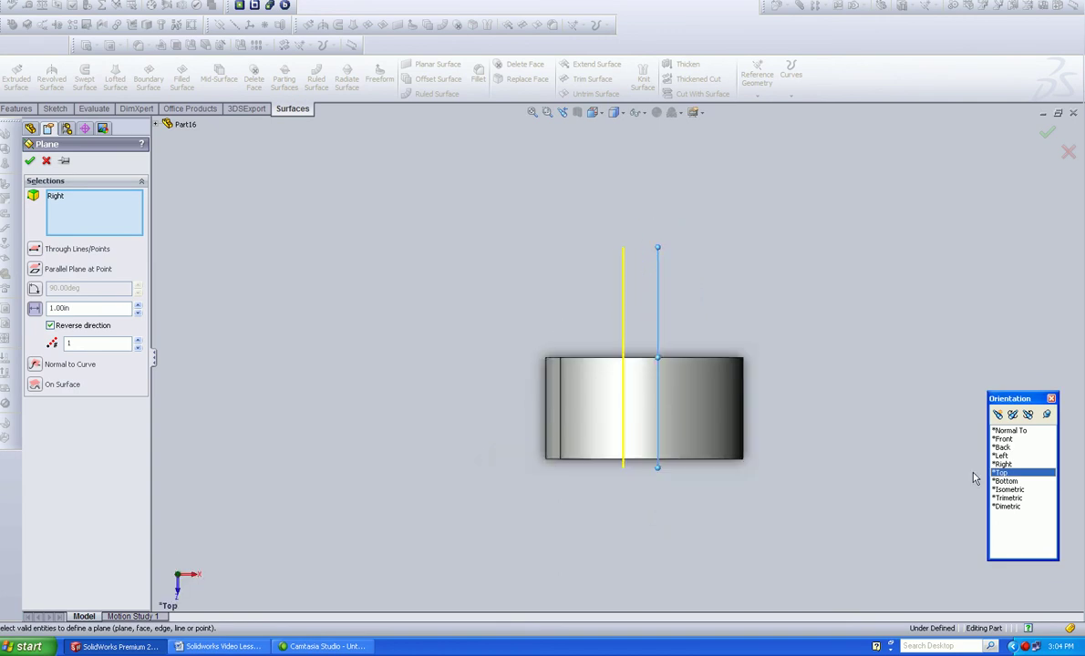
{"action": "left_click", "coordinate": [137, 305]}
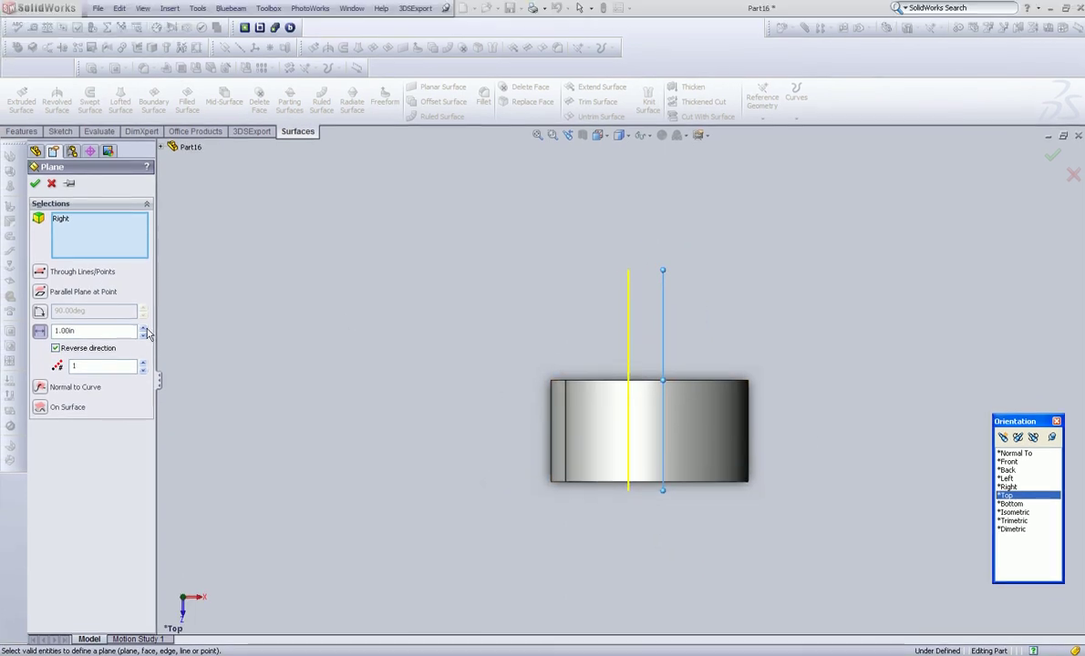
{"action": "left_click", "coordinate": [143, 335]}
{"action": "left_click", "coordinate": [143, 335]}
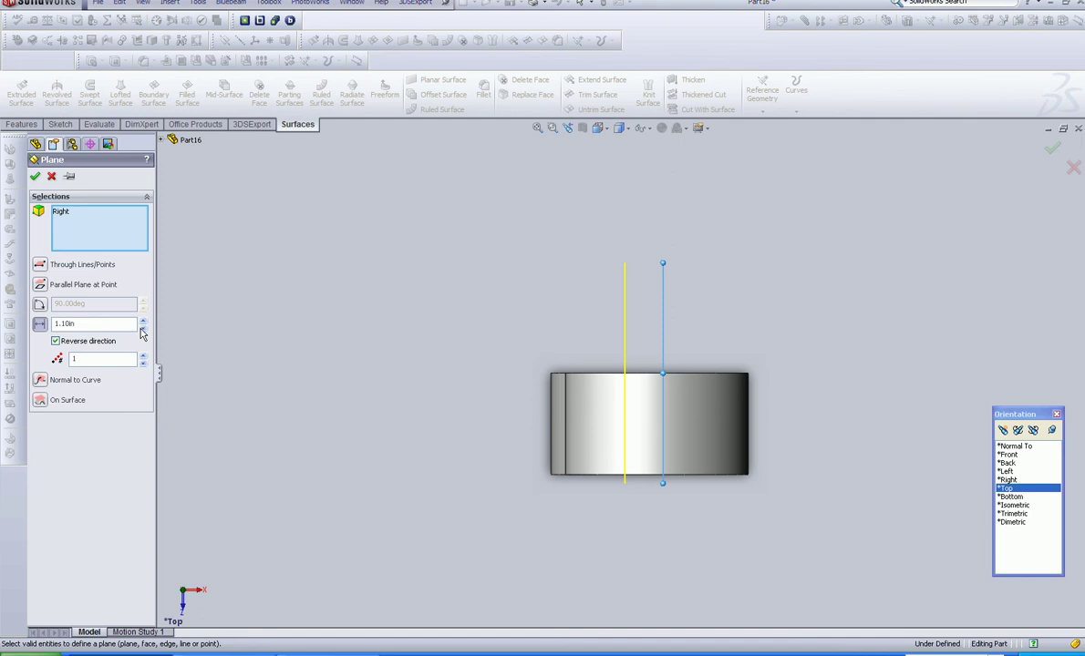
{"action": "left_click", "coordinate": [143, 335]}
{"action": "left_click", "coordinate": [142, 335]}
{"action": "left_click", "coordinate": [142, 335]}
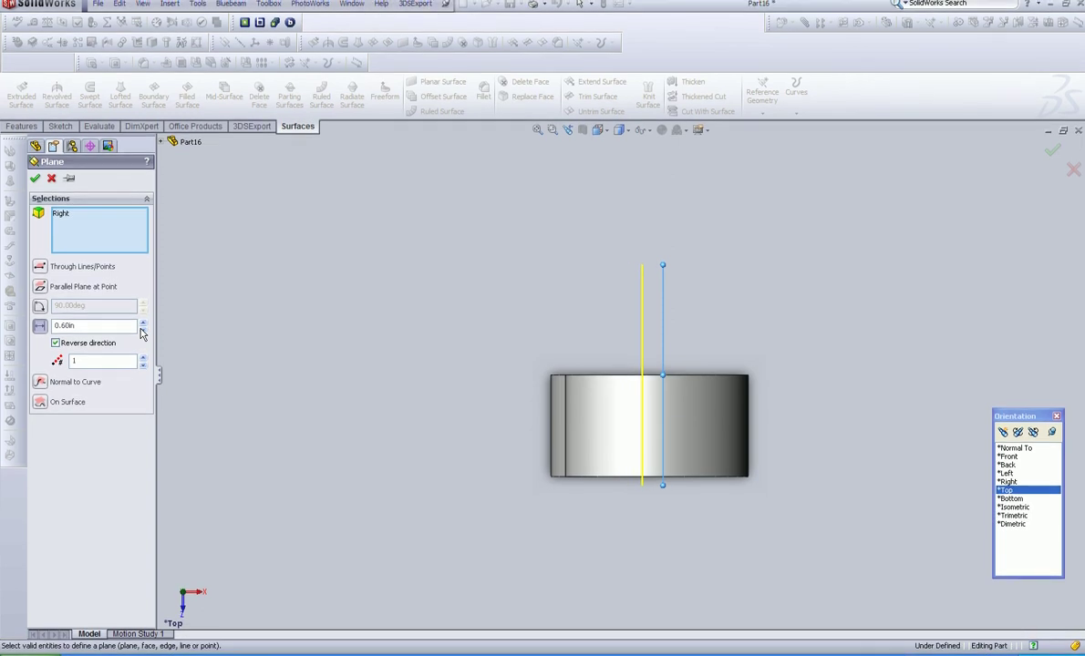
{"action": "left_click", "coordinate": [34, 185]}
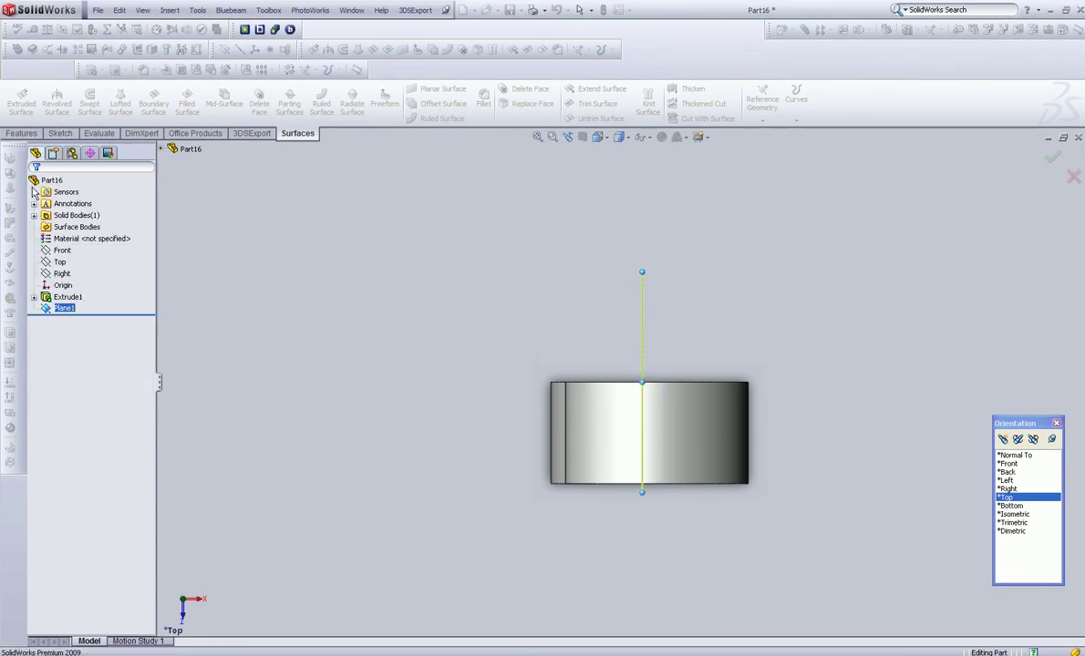
Step: Switch to an isometric view and start Sketch2 on Plane1
{"action": "left_click", "coordinate": [1007, 489]}
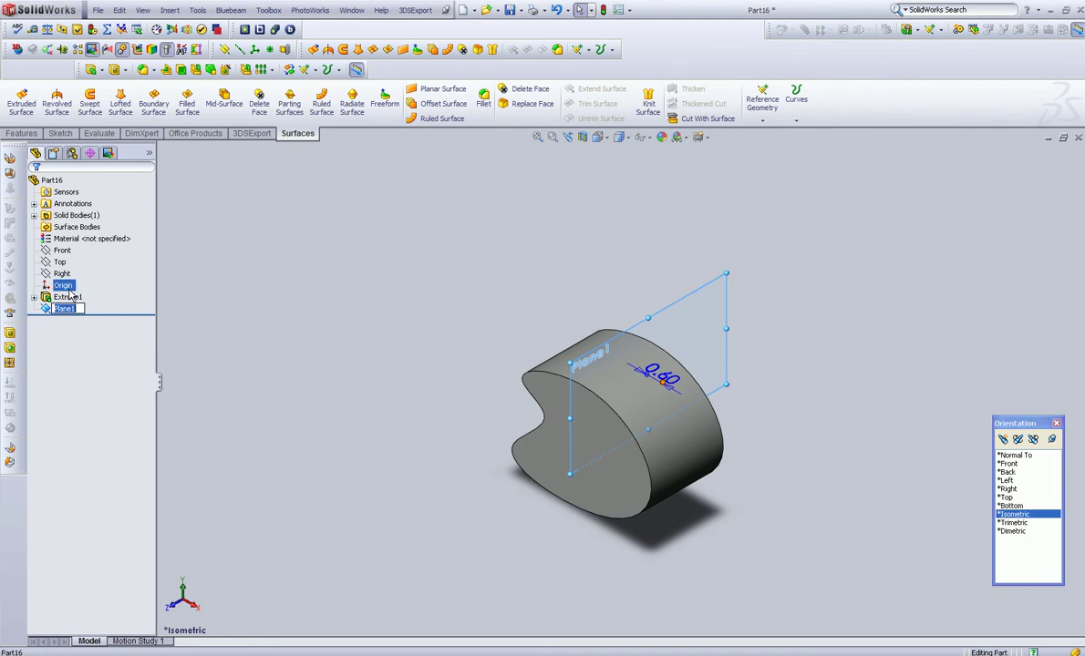
{"action": "left_click", "coordinate": [60, 309]}
{"action": "left_click", "coordinate": [43, 312]}
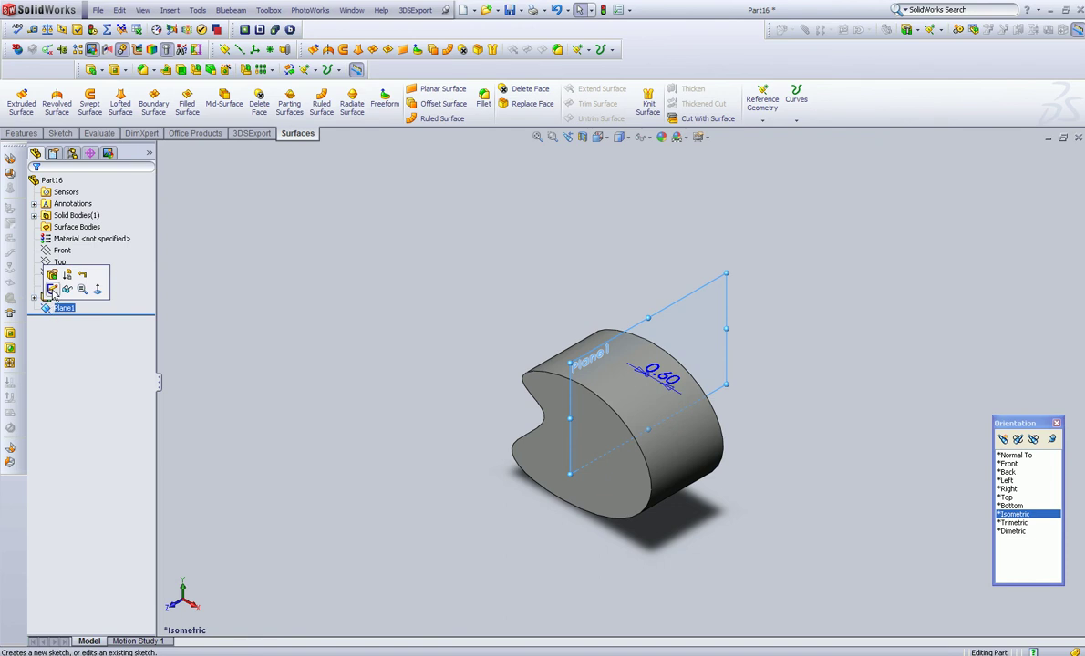
{"action": "left_click", "coordinate": [52, 290]}
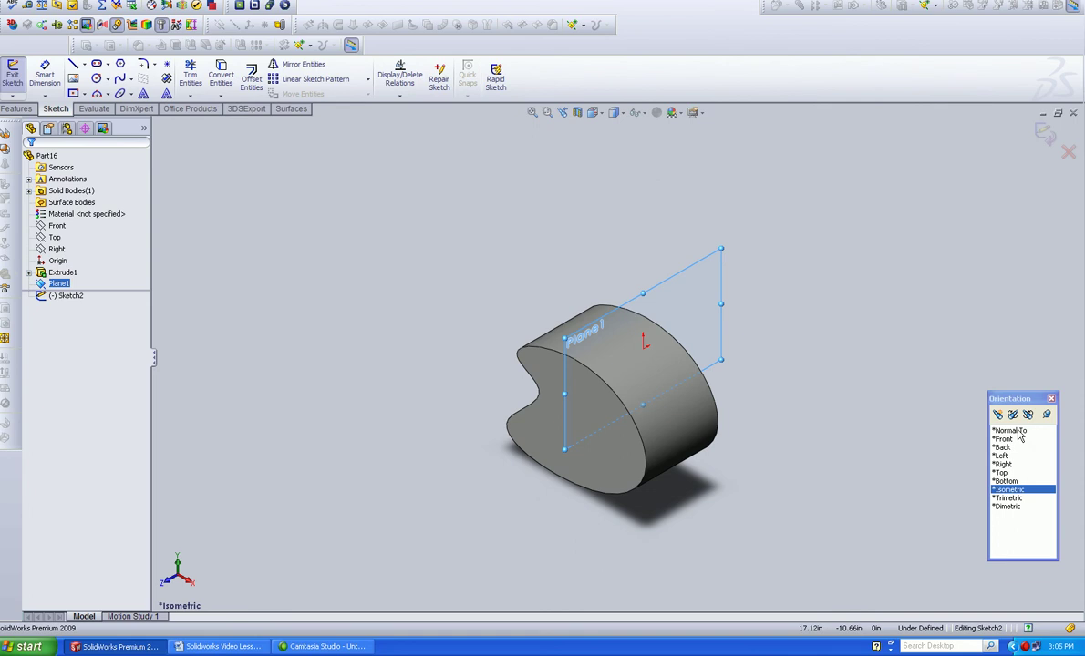
Step: Looking normal to Plane1, draw a circle centred on the part's top edge
{"action": "left_click", "coordinate": [1016, 432]}
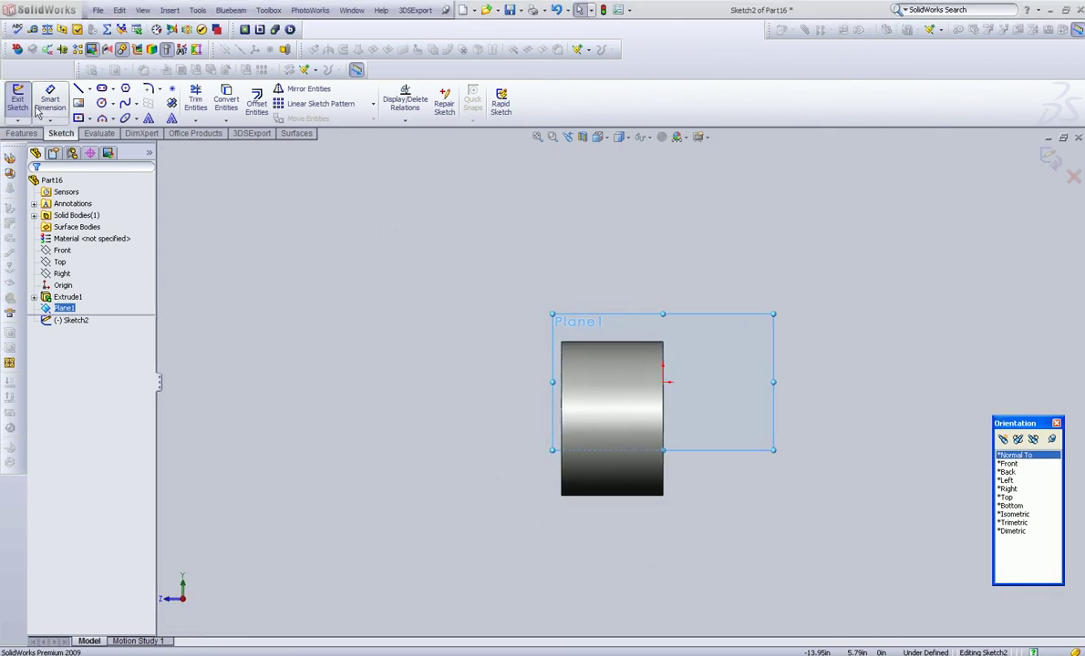
{"action": "left_click", "coordinate": [101, 103]}
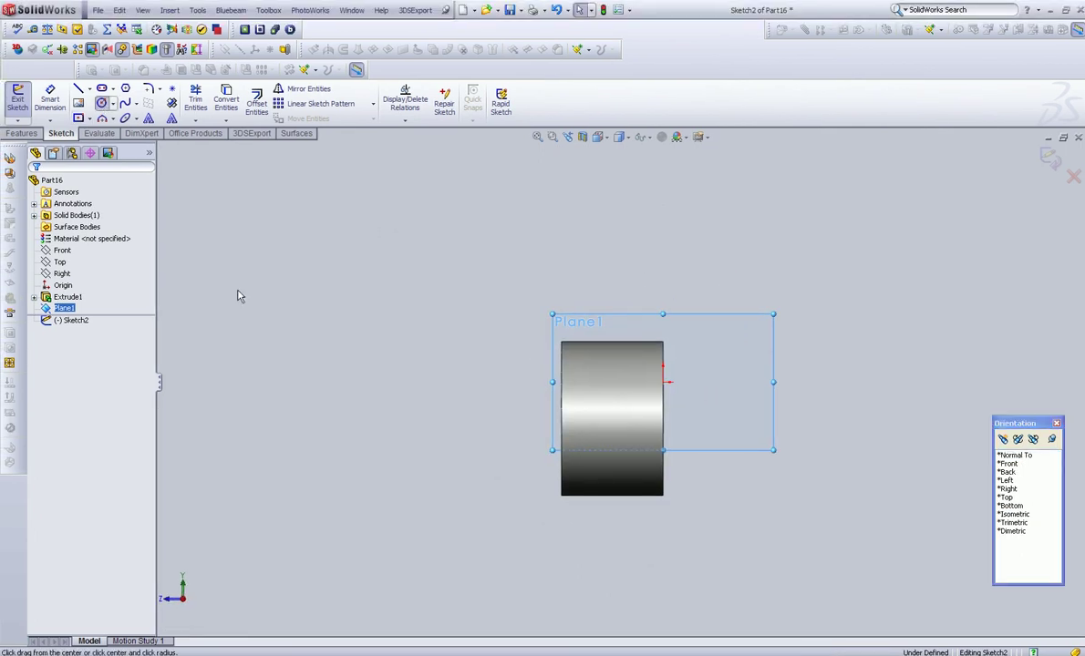
{"action": "left_click", "coordinate": [596, 321]}
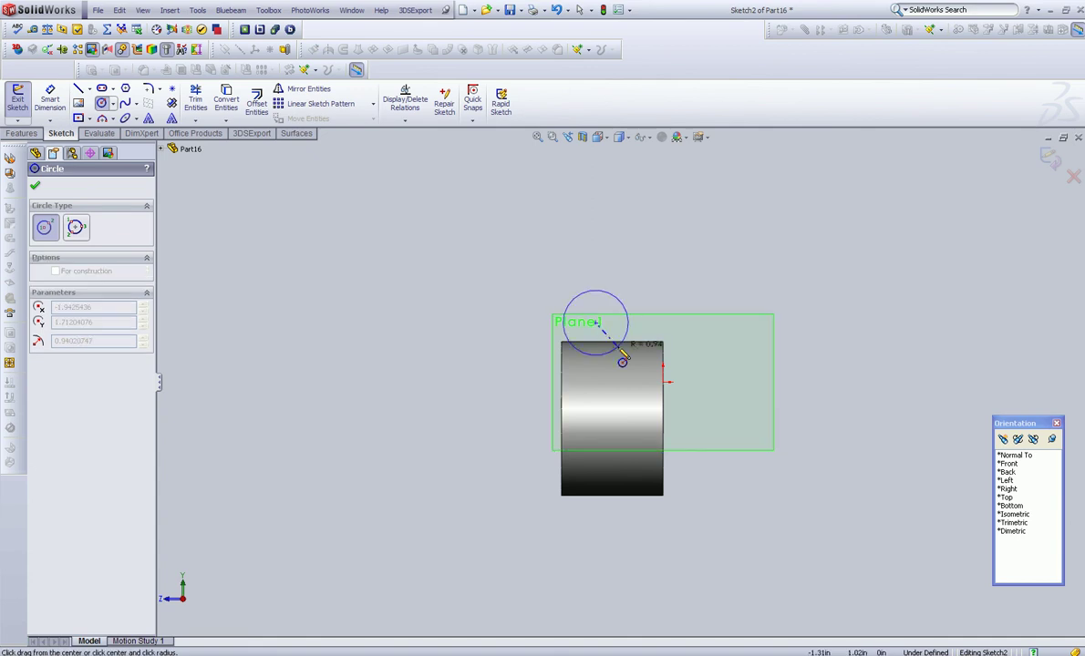
{"action": "left_click", "coordinate": [622, 356]}
{"action": "left_click", "coordinate": [36, 188]}
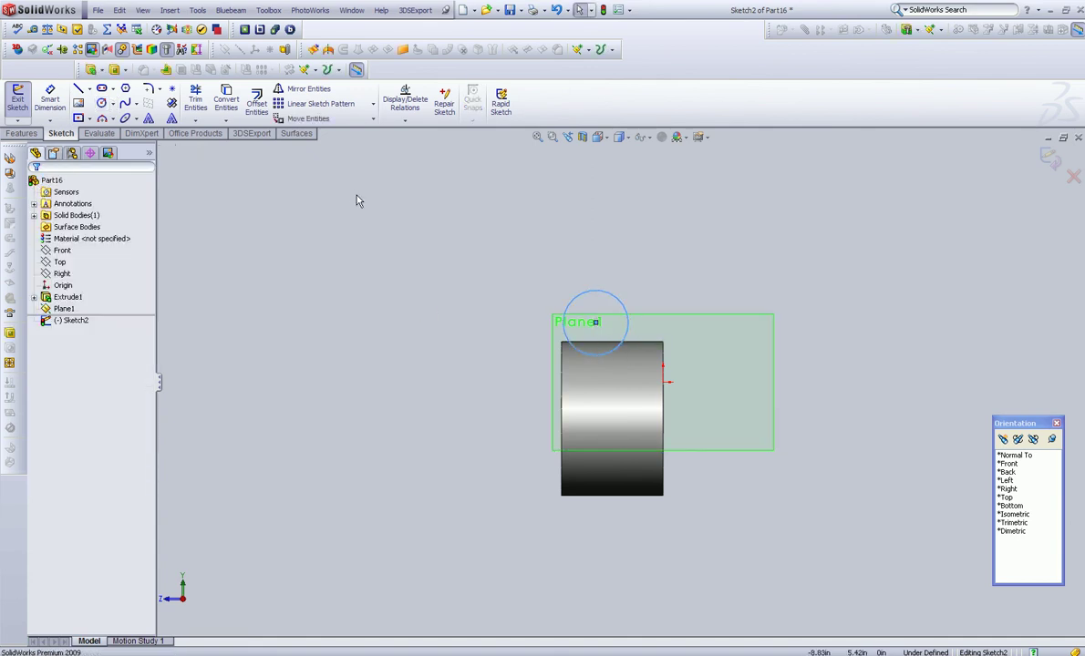
{"action": "mouse_move", "coordinate": [596, 322]}
{"action": "left_mouse_down"}
{"action": "mouse_move", "coordinate": [623, 325]}
{"action": "mouse_move", "coordinate": [615, 328]}
{"action": "left_mouse_up"}
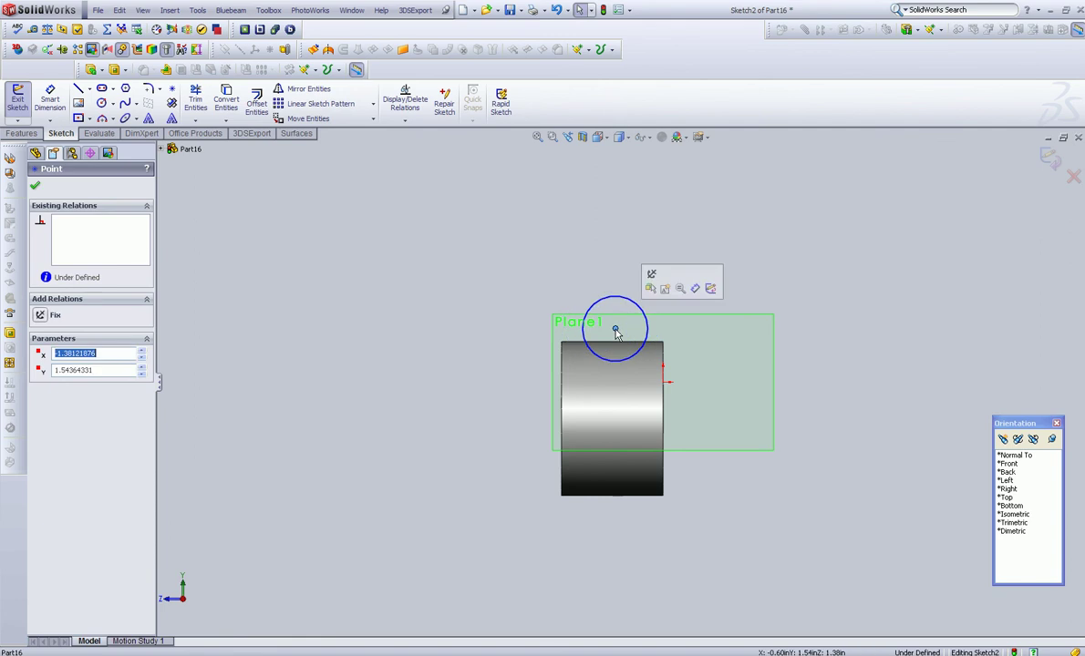
{"action": "left_click", "coordinate": [34, 185]}
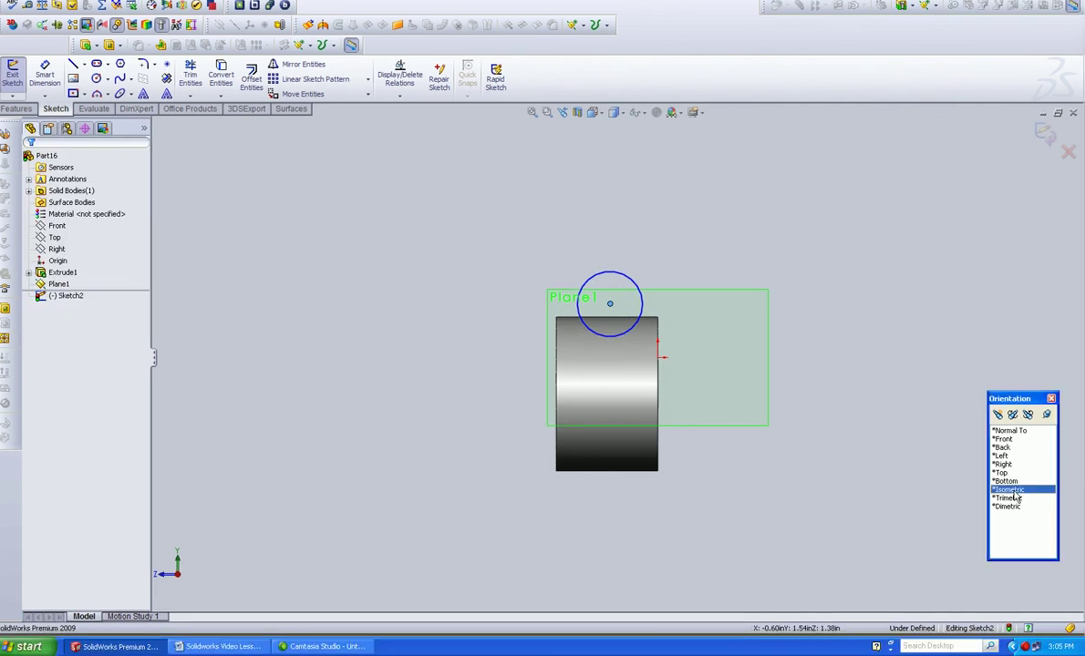
{"action": "left_click", "coordinate": [1012, 491]}
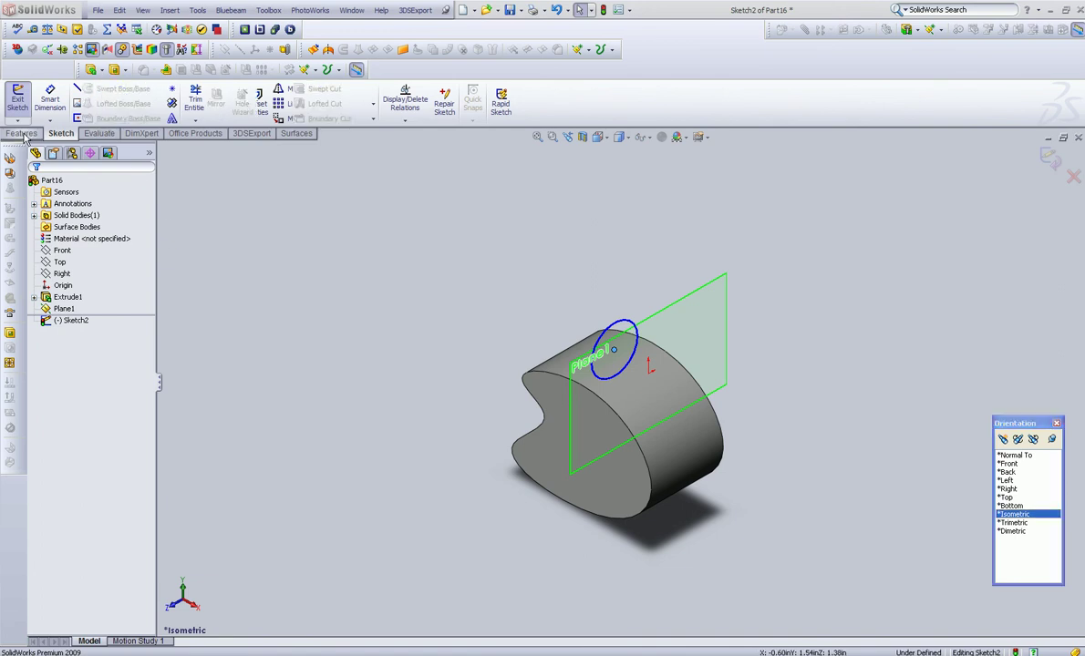
Step: Make a Mid Plane extruded cut of the circle, 16.72in deep, as Extrude2
{"action": "left_click", "coordinate": [22, 134]}
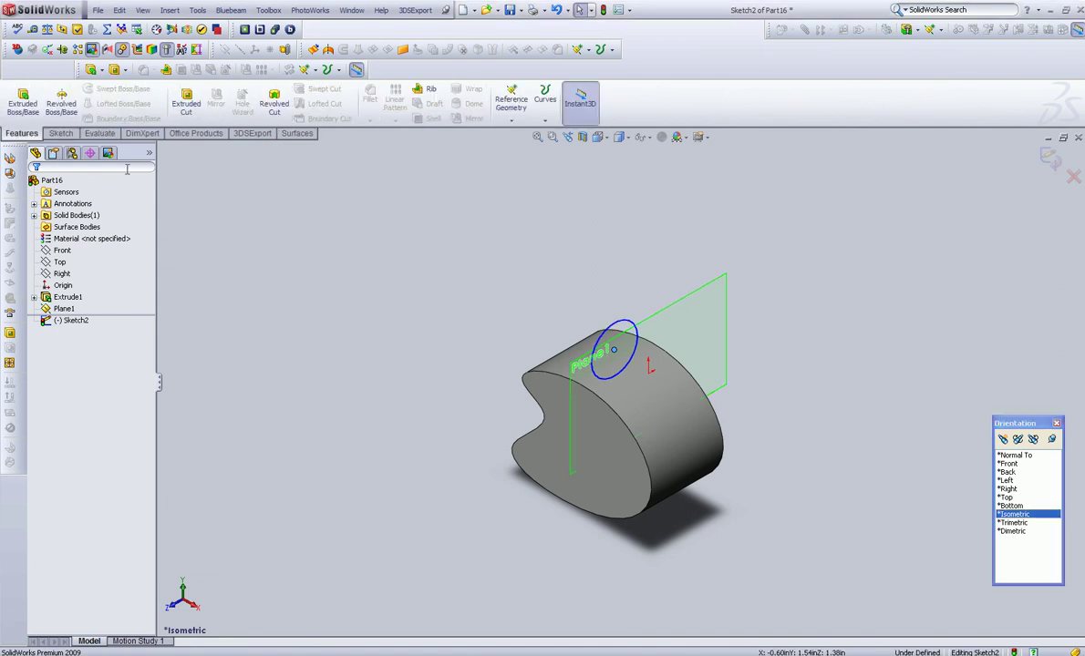
{"action": "left_click", "coordinate": [191, 109]}
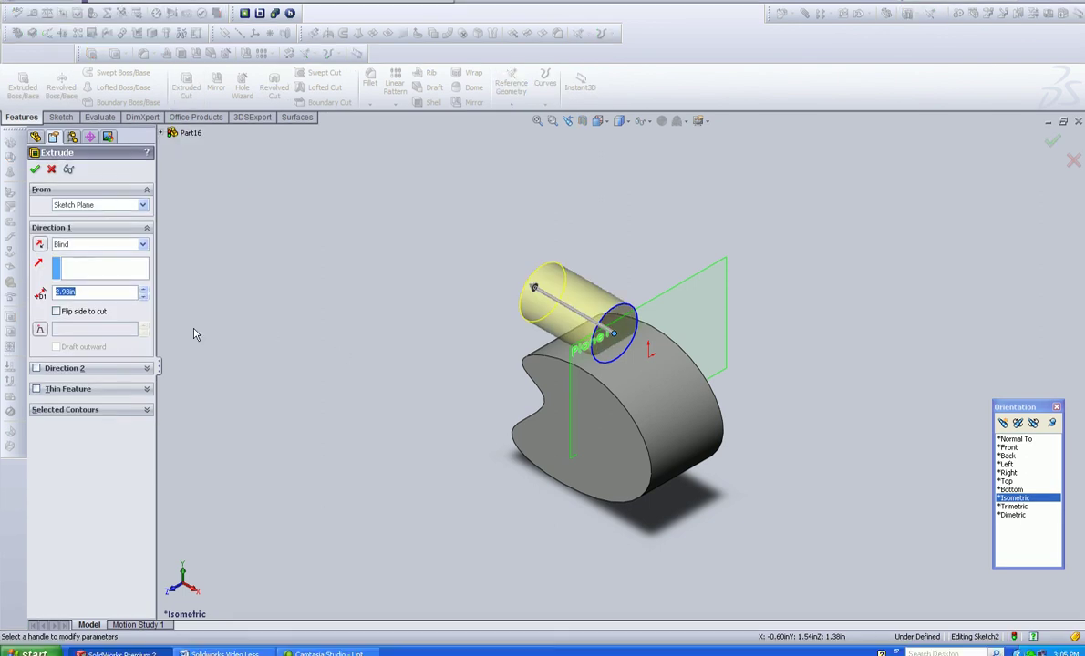
{"action": "left_click", "coordinate": [98, 261]}
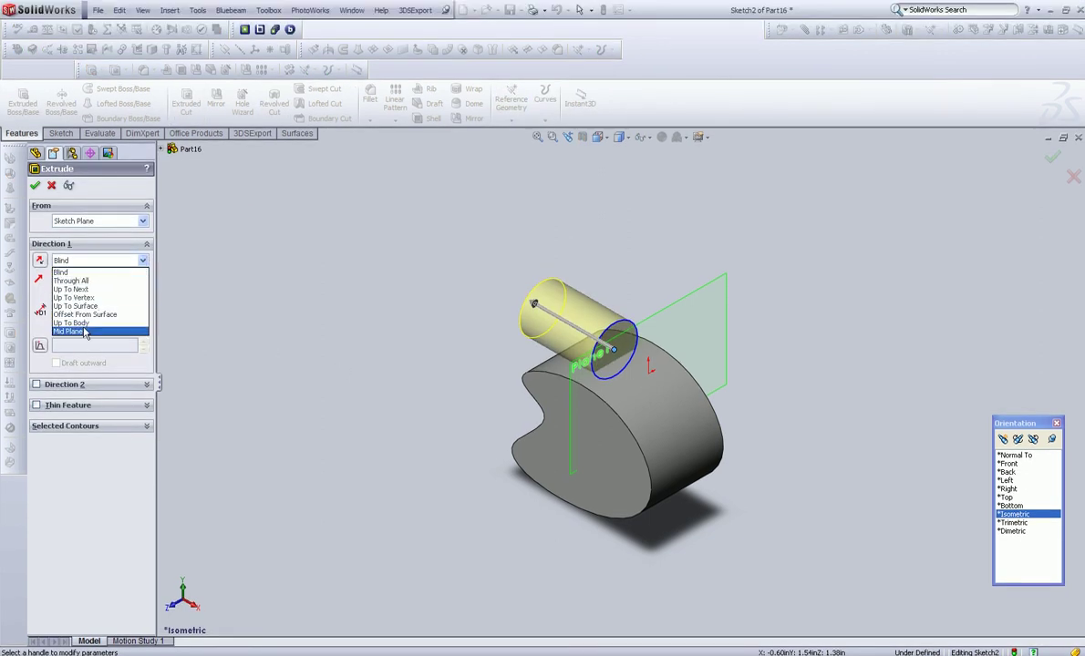
{"action": "left_click", "coordinate": [81, 331]}
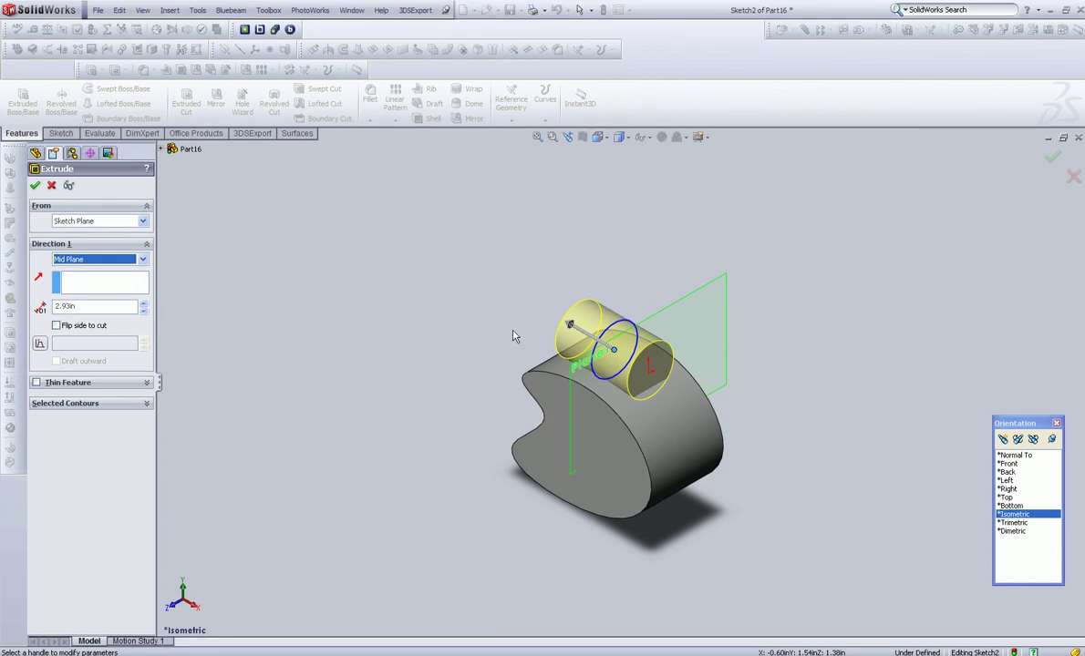
{"action": "left_click", "coordinate": [571, 326]}
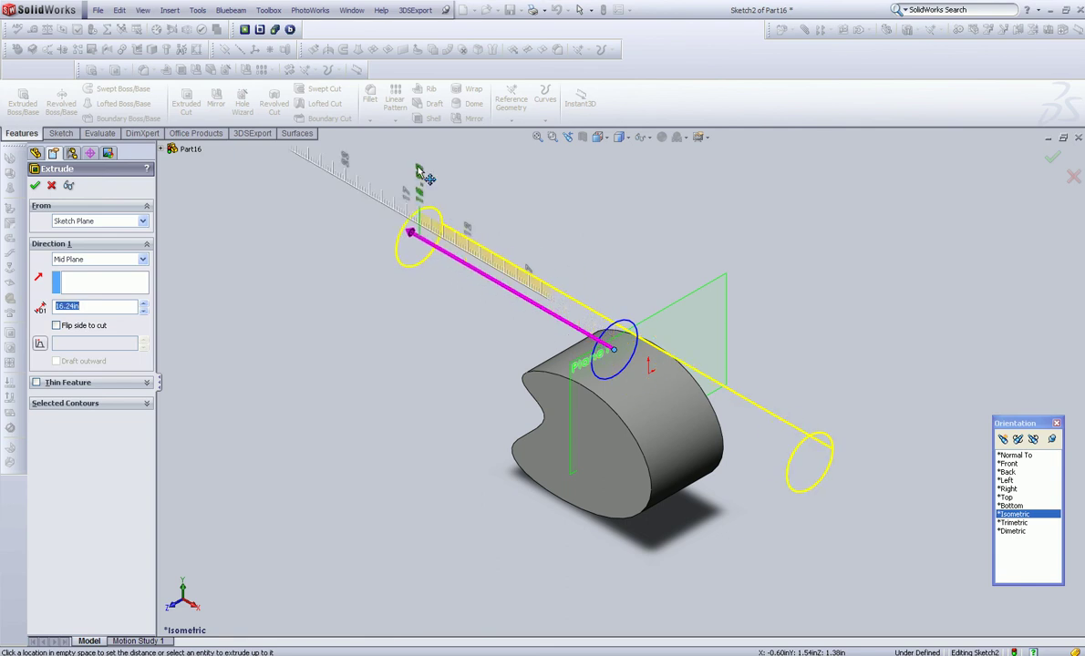
{"action": "left_click", "coordinate": [424, 174]}
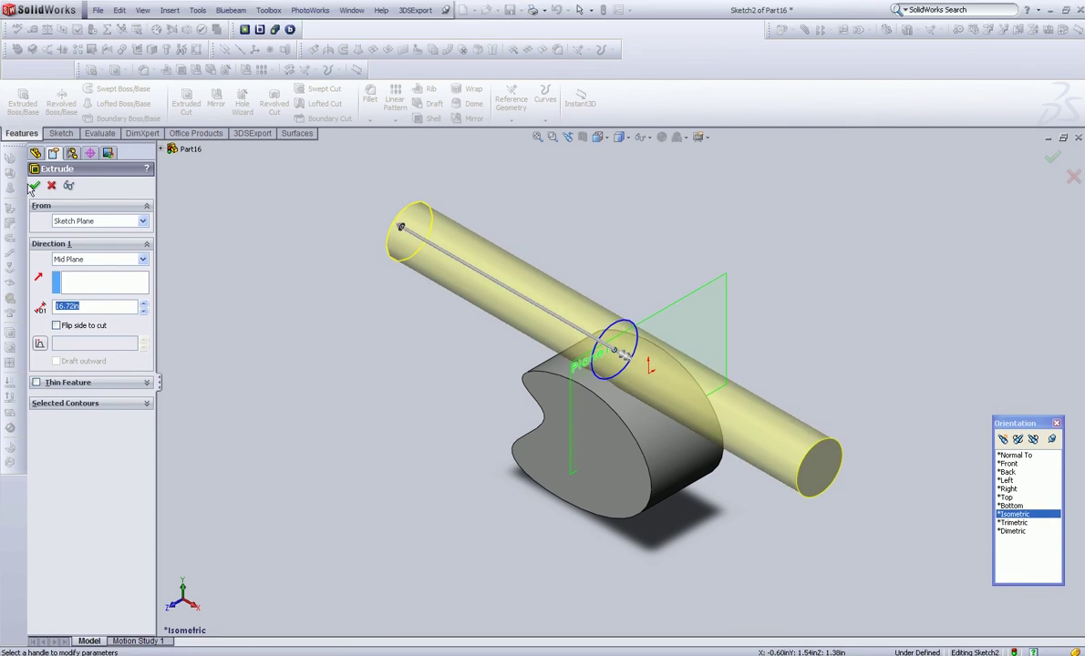
{"action": "left_click", "coordinate": [34, 186]}
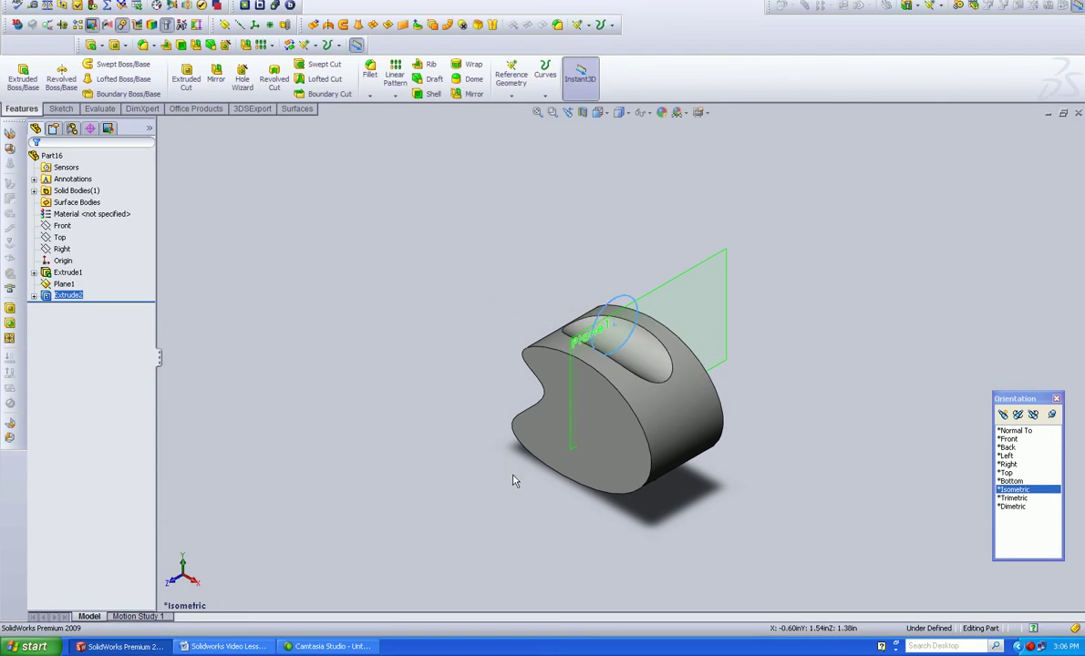
Step: Orbit to inspect the groove, hide Plane1, then select it in the feature tree
{"action": "middle_click_drag", "start_coordinate": [513, 481], "coordinate": [496, 446]}
{"action": "left_click", "coordinate": [394, 412]}
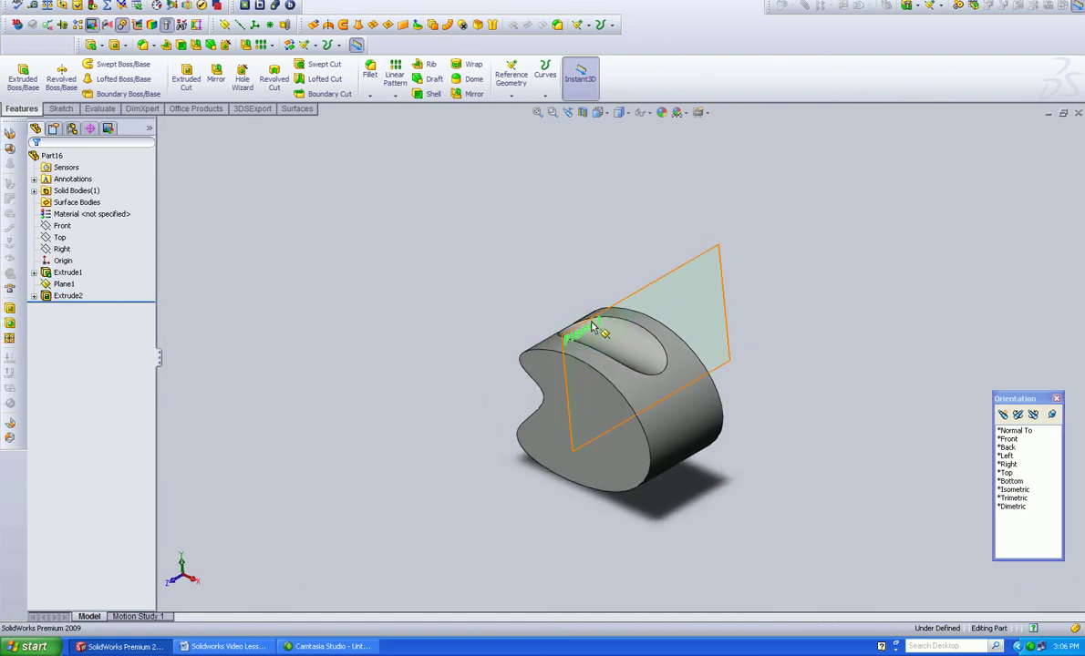
{"action": "left_click", "coordinate": [711, 257]}
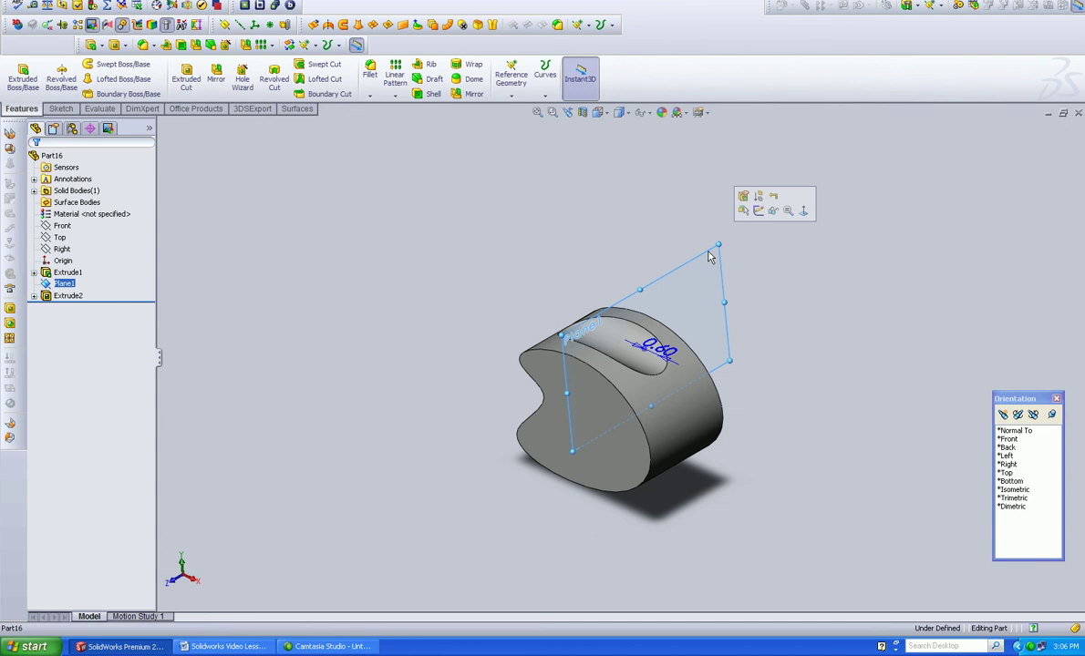
{"action": "left_click", "coordinate": [774, 211]}
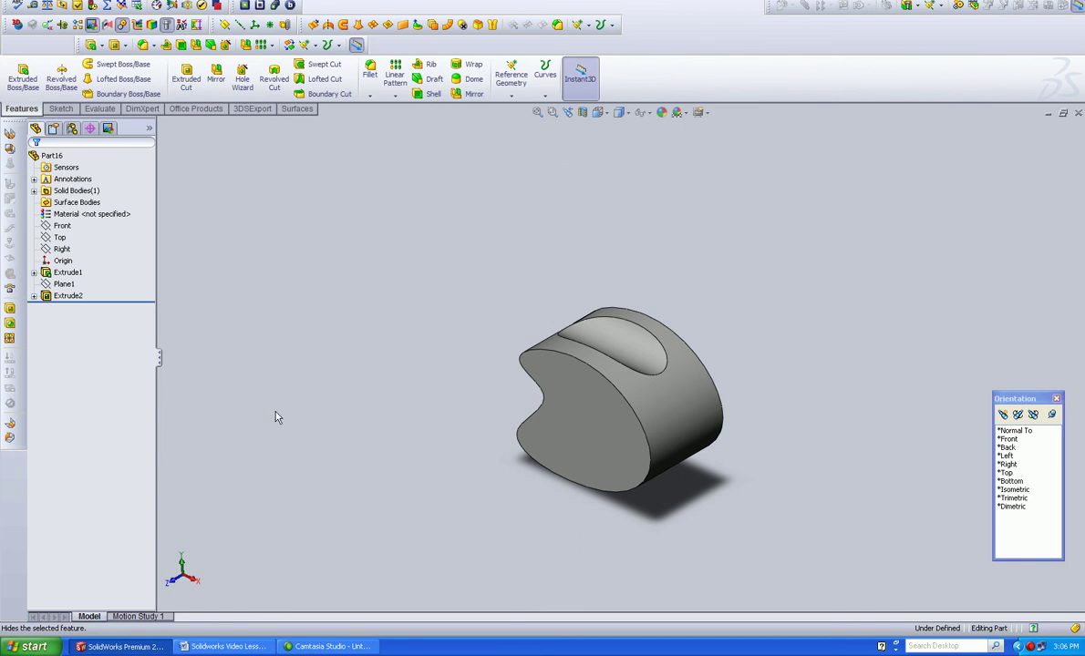
{"action": "left_click", "coordinate": [66, 288]}
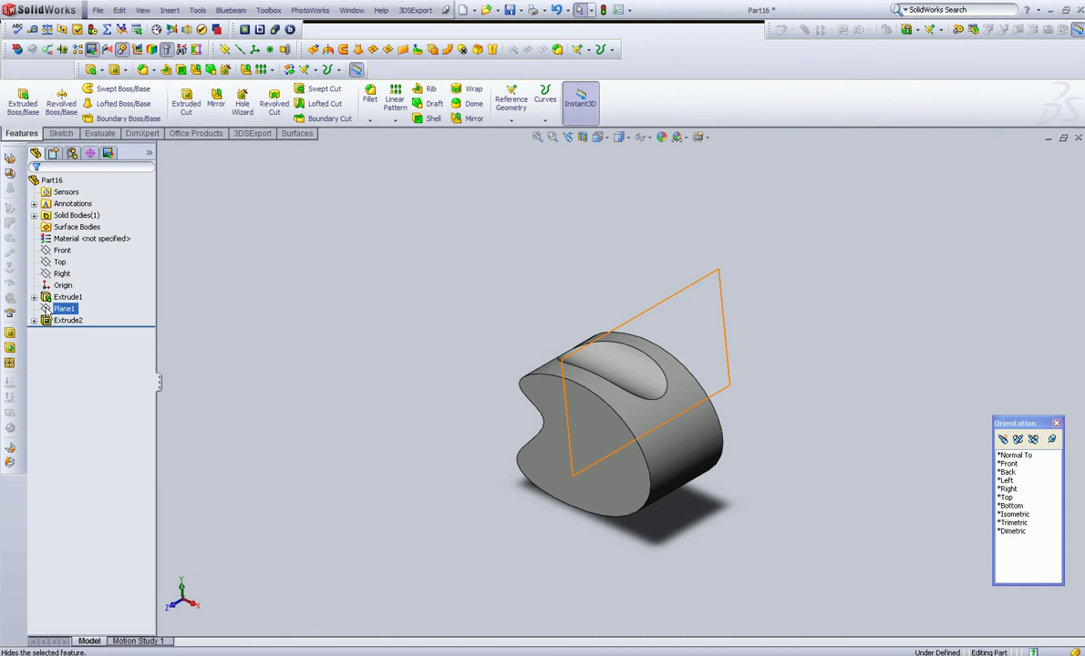
Step: Start Sketch3 on Plane1, below Extrude2, and clear the plane selection
{"action": "left_click", "coordinate": [46, 312]}
{"action": "left_click", "coordinate": [55, 286]}
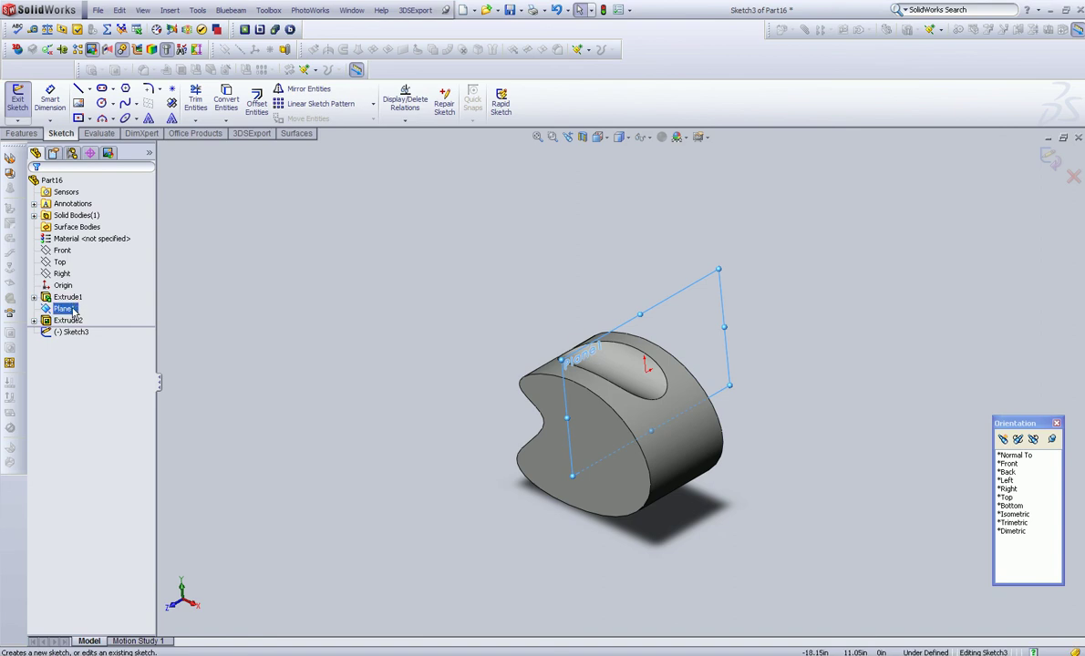
{"action": "left_click", "coordinate": [437, 312]}
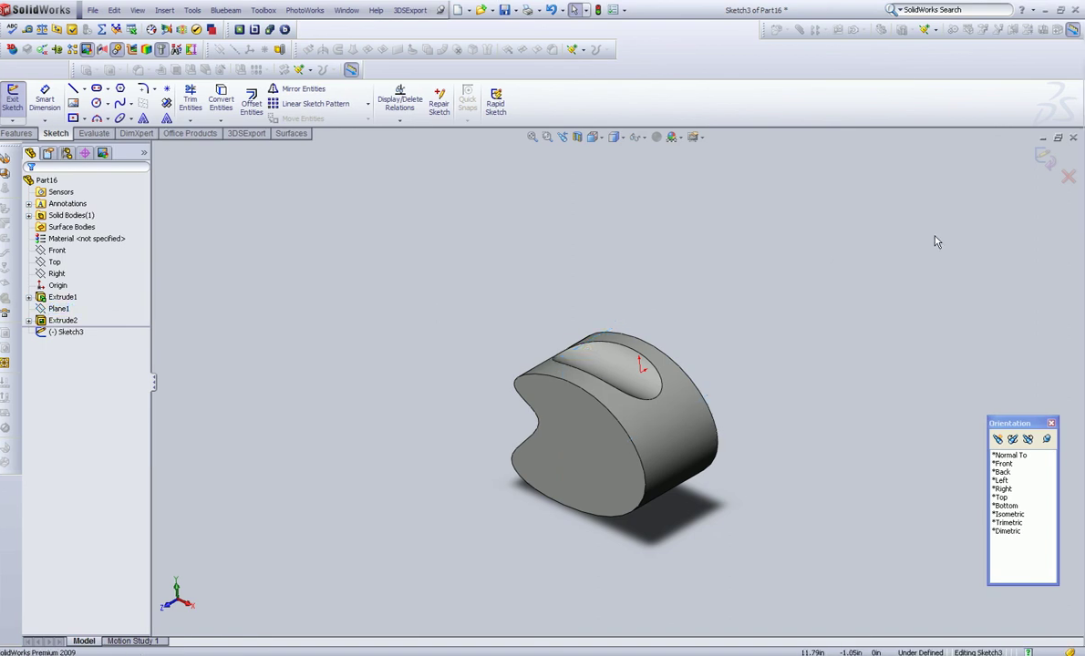